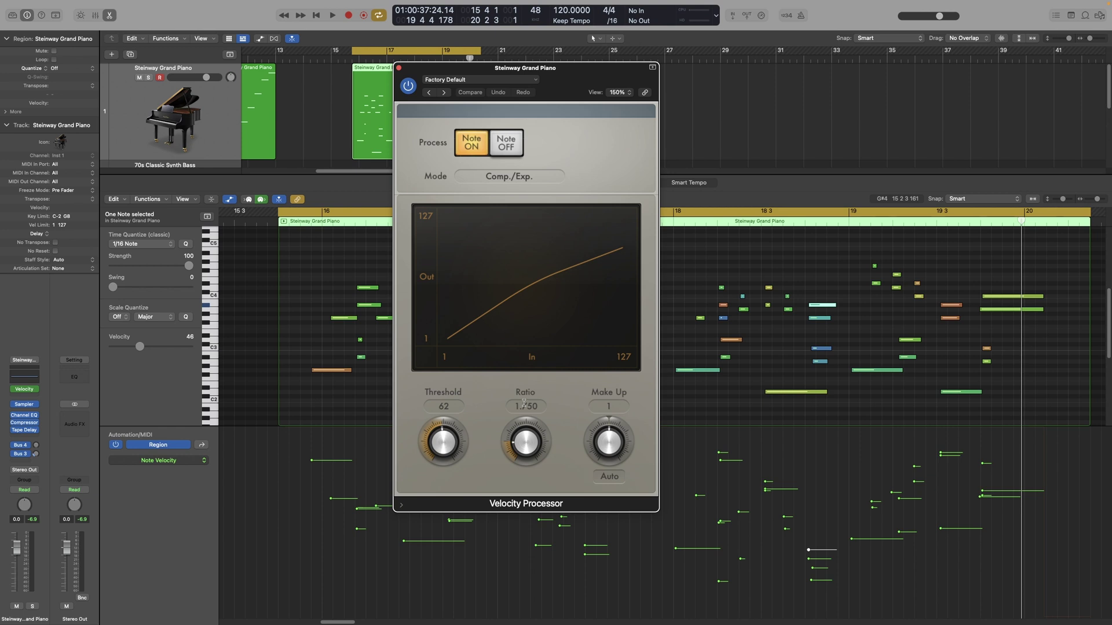
- Keep Comp./Exp. mode and Note On-only processing after trying the Note Off and Note On switches
left_click(508, 178)
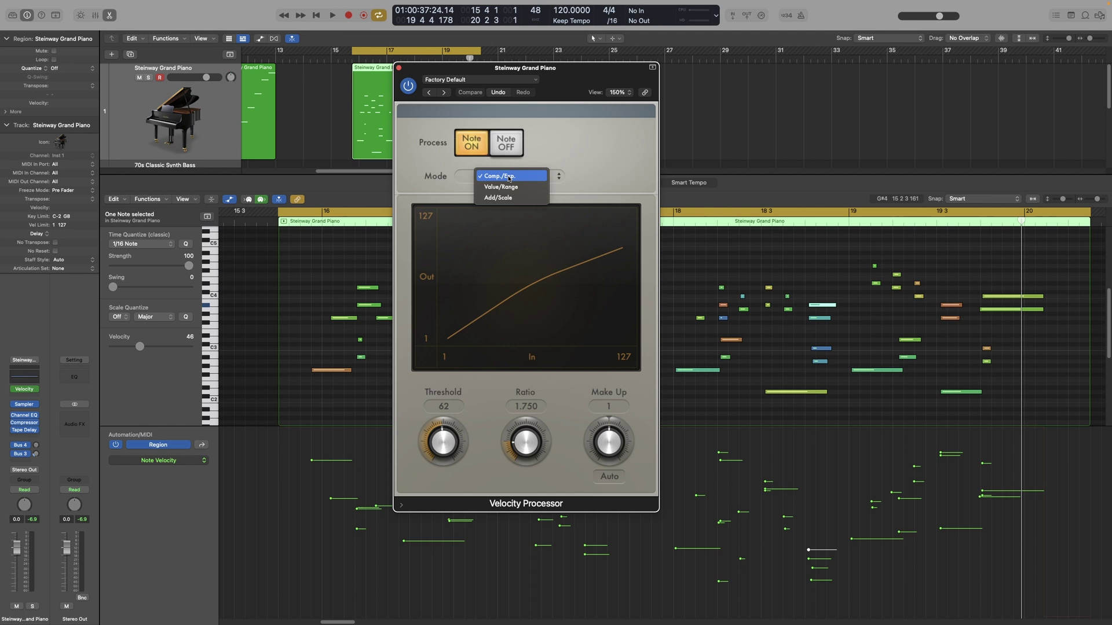
left_click(565, 155)
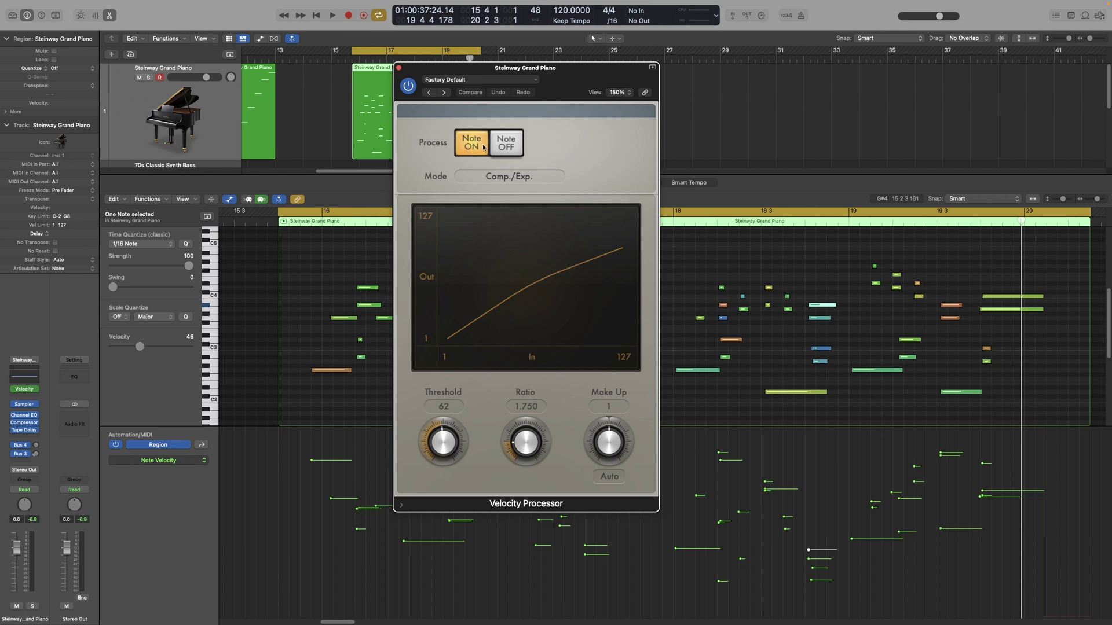
left_click(507, 147)
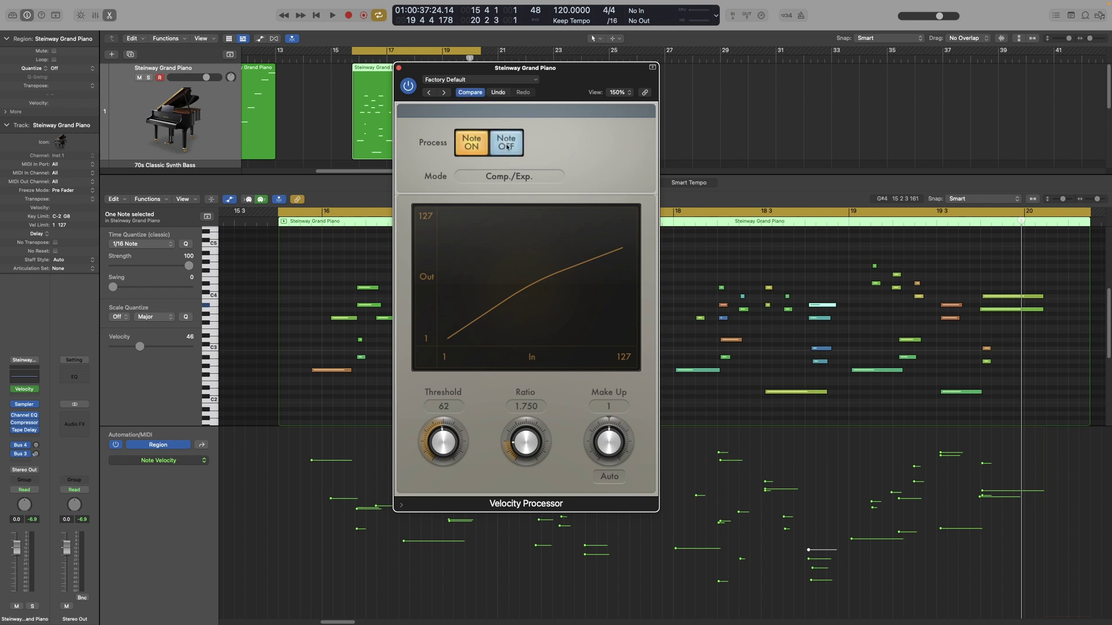
left_click(508, 146)
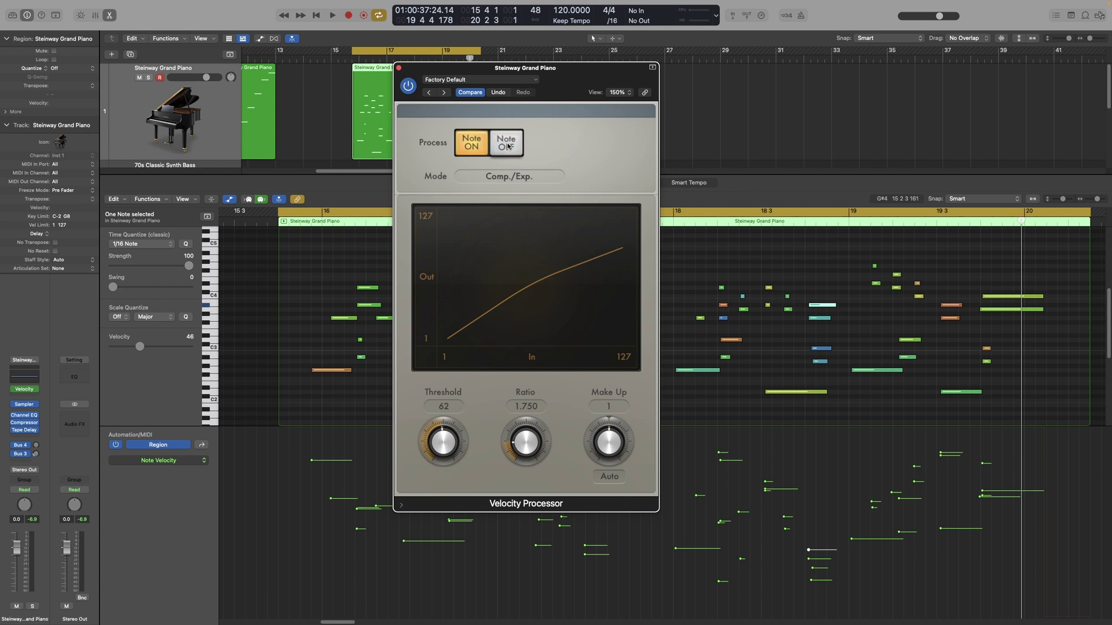
left_click(480, 147)
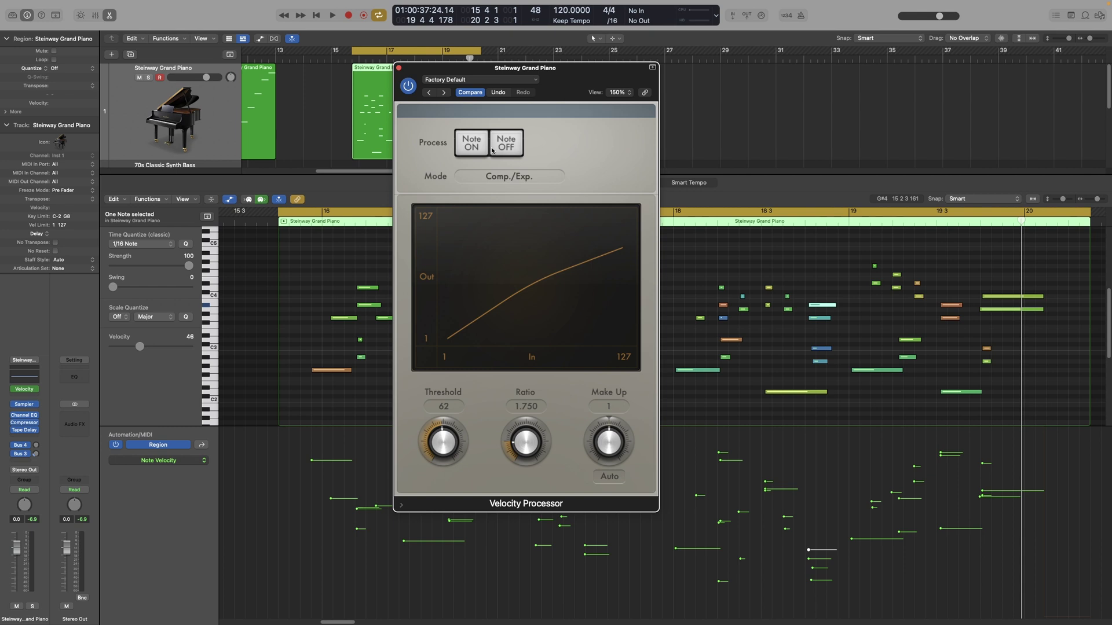
left_click(471, 149)
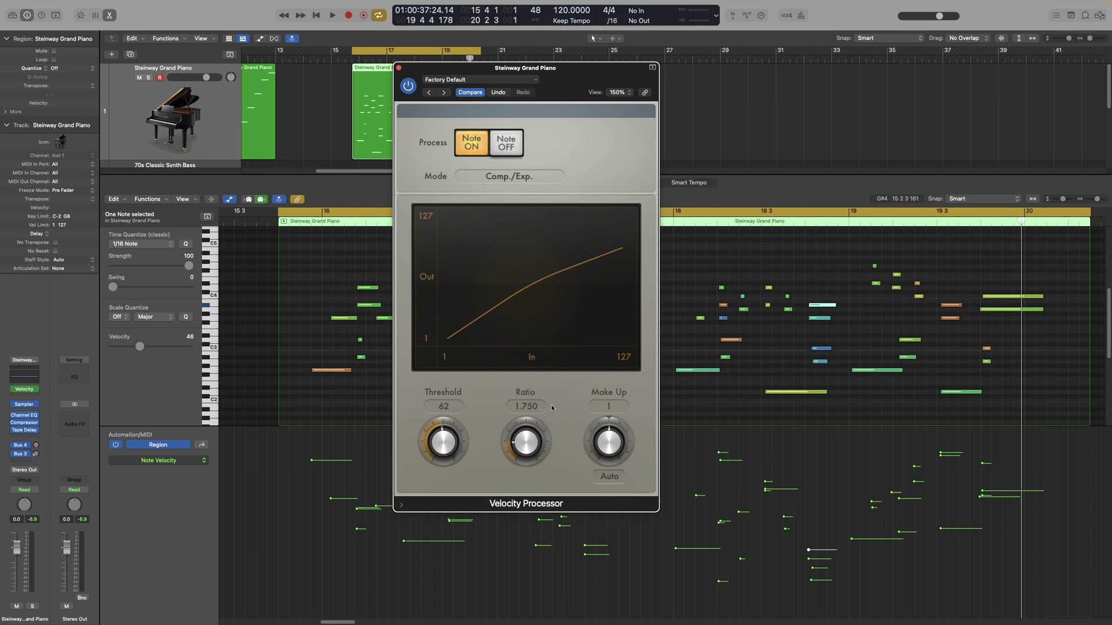
- Try Ratio and Make Up changes, toggle Auto on and off, then reset Make Up to 0
mouse_move(522, 448)
left_mouse_down()
mouse_move(528, 463)
mouse_move(531, 427)
left_mouse_up()
mouse_move(605, 435)
left_mouse_down()
mouse_move(617, 431)
mouse_move(614, 440)
left_mouse_up()
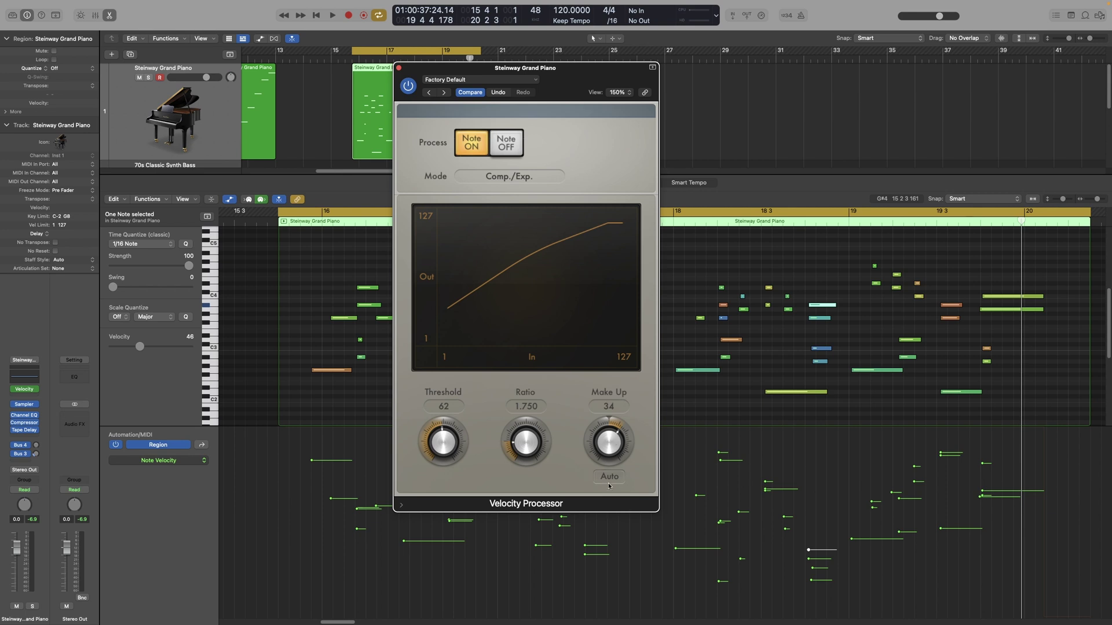
left_click(614, 477)
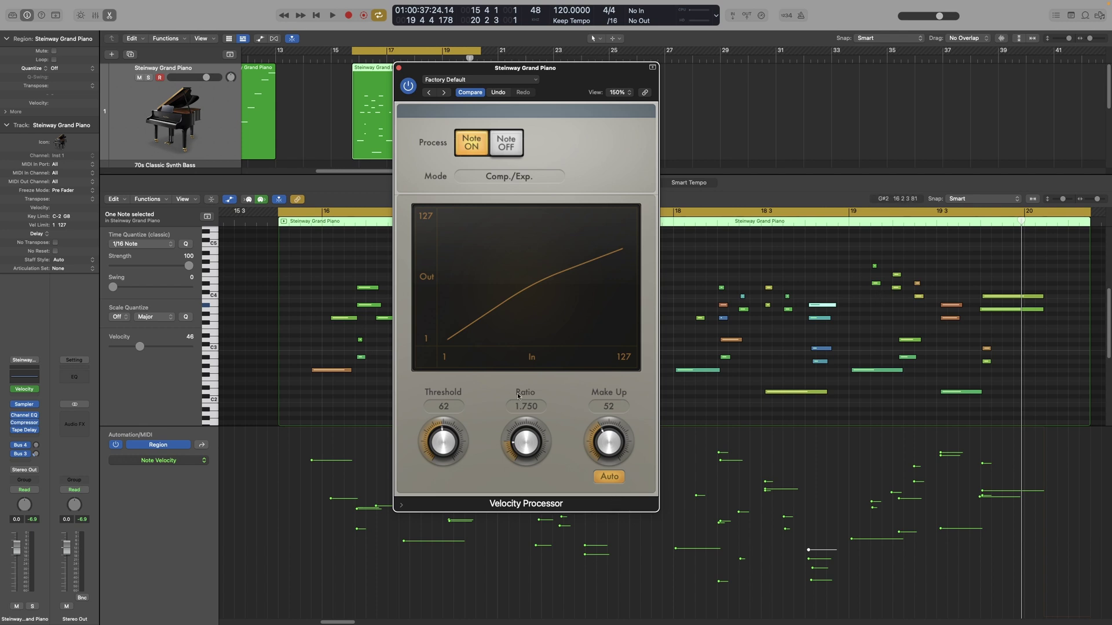
left_click(613, 477)
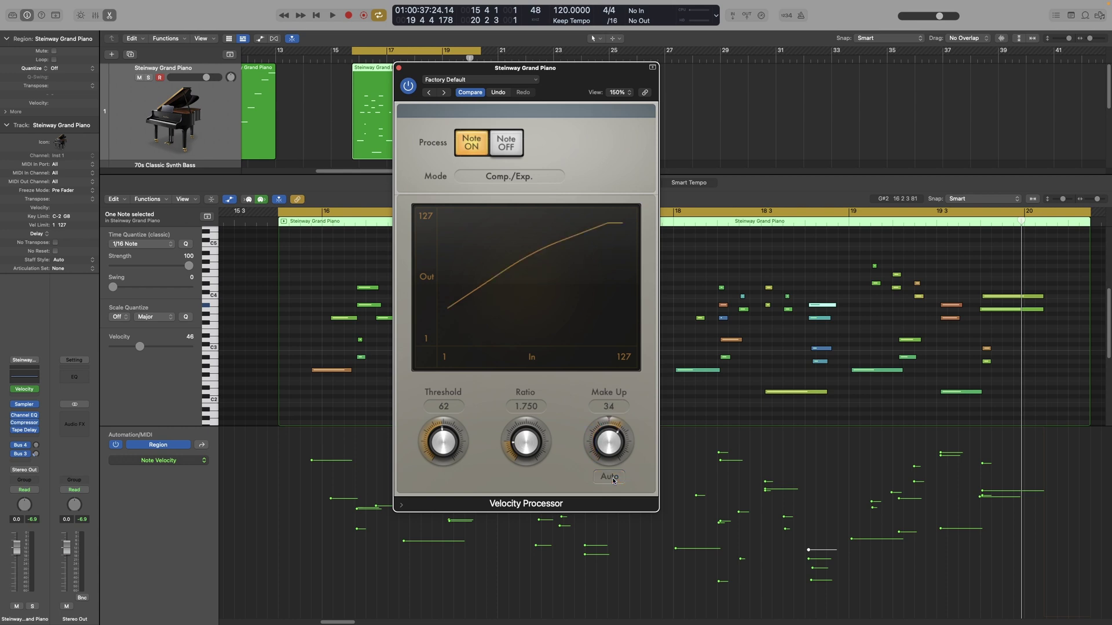
left_click(615, 447, "alt")
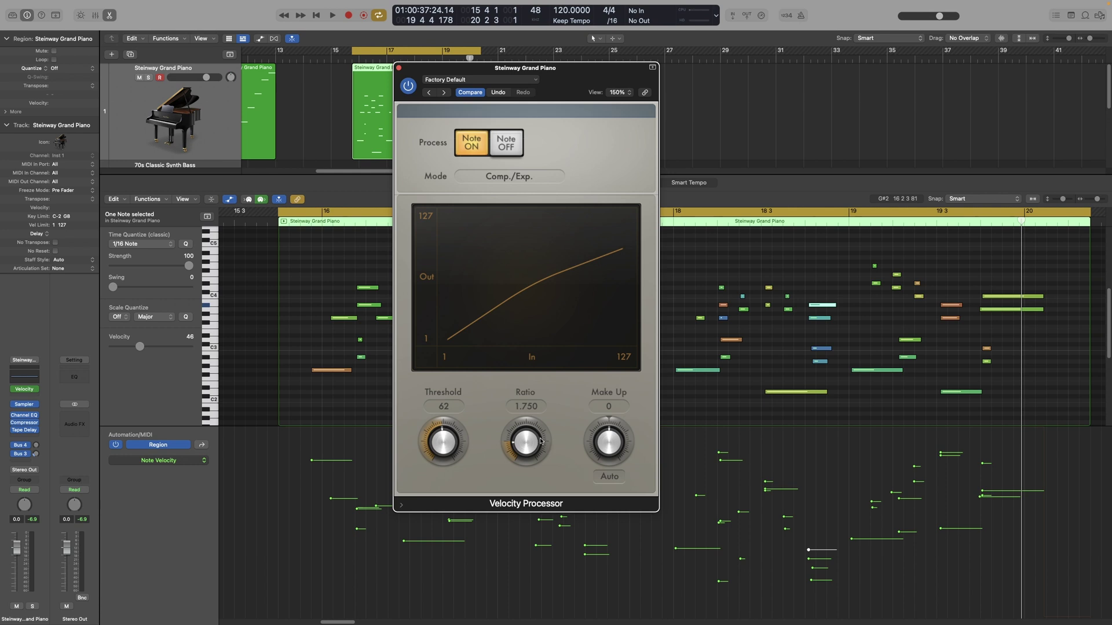
left_click(399, 68)
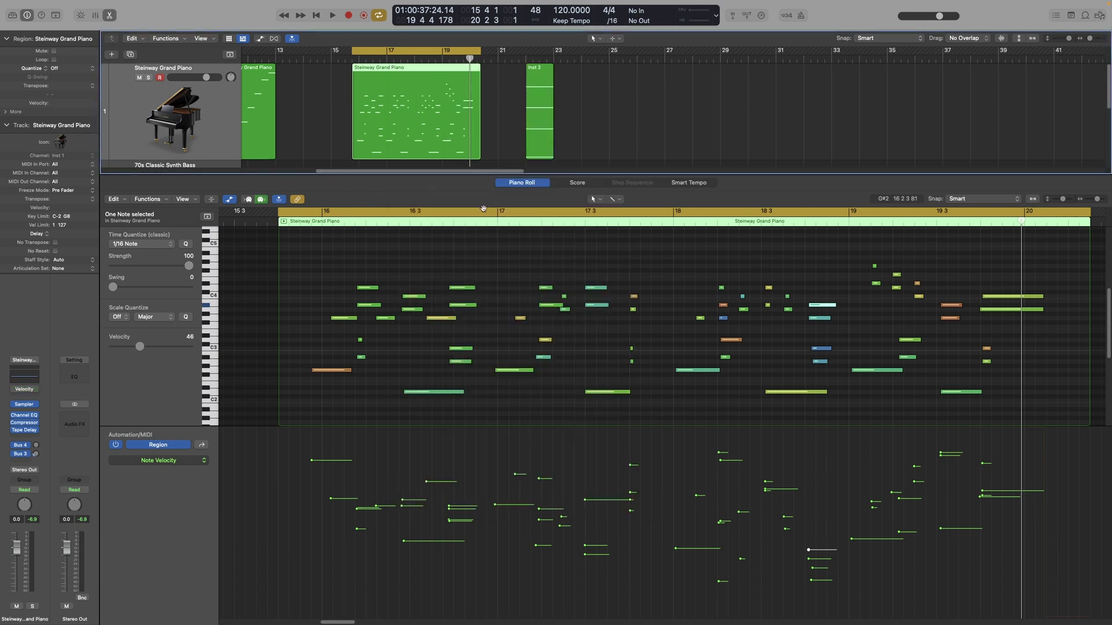
key("space")
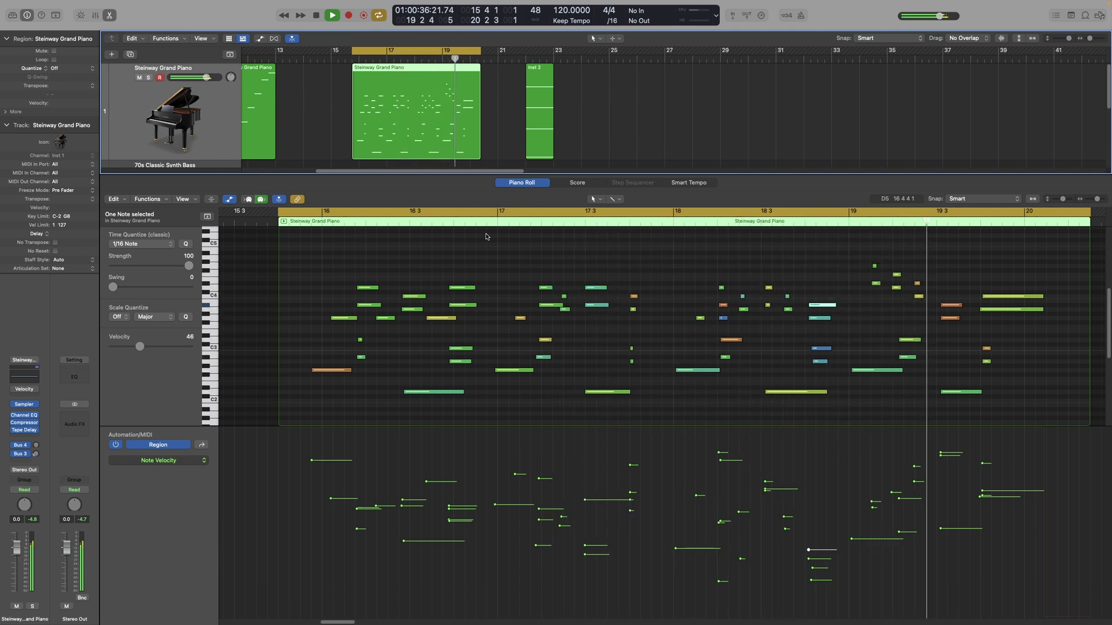
key("space")
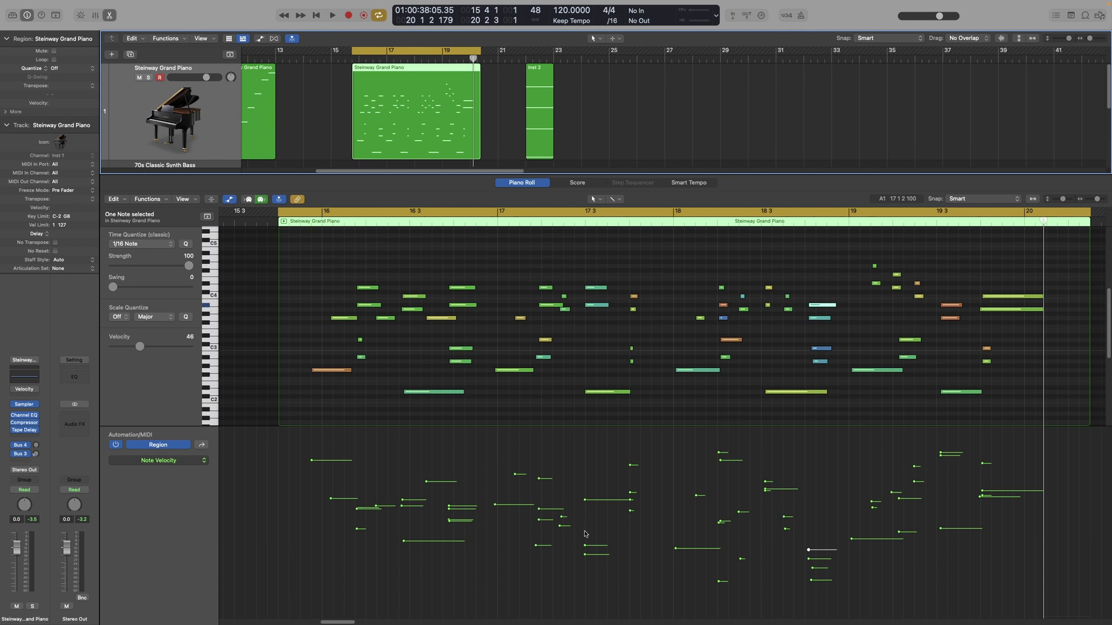
left_click(950, 318)
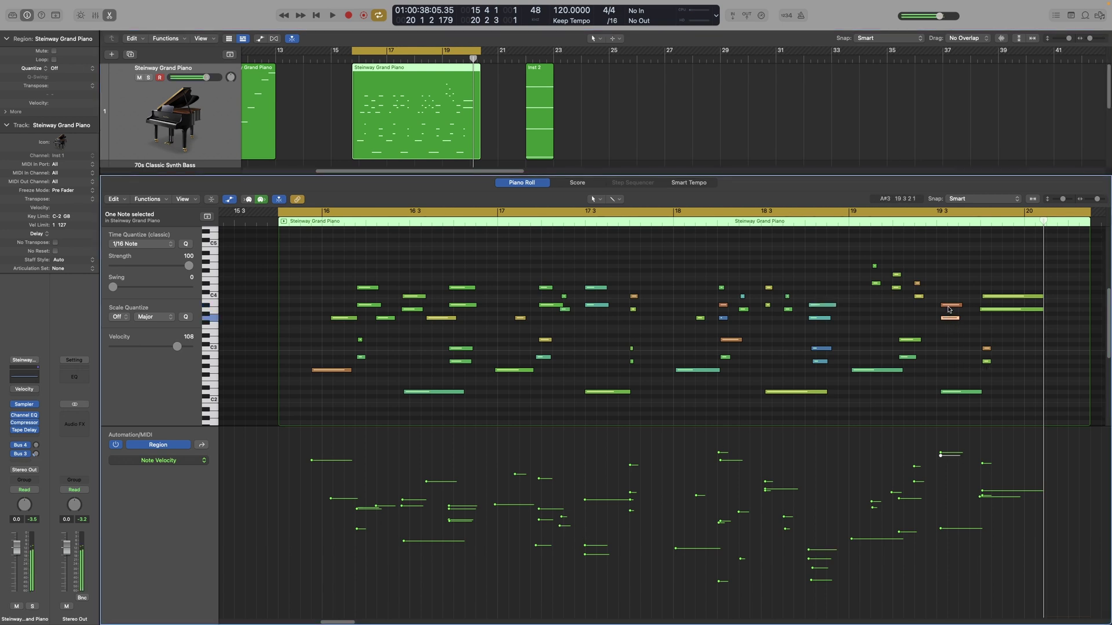
left_click(821, 362)
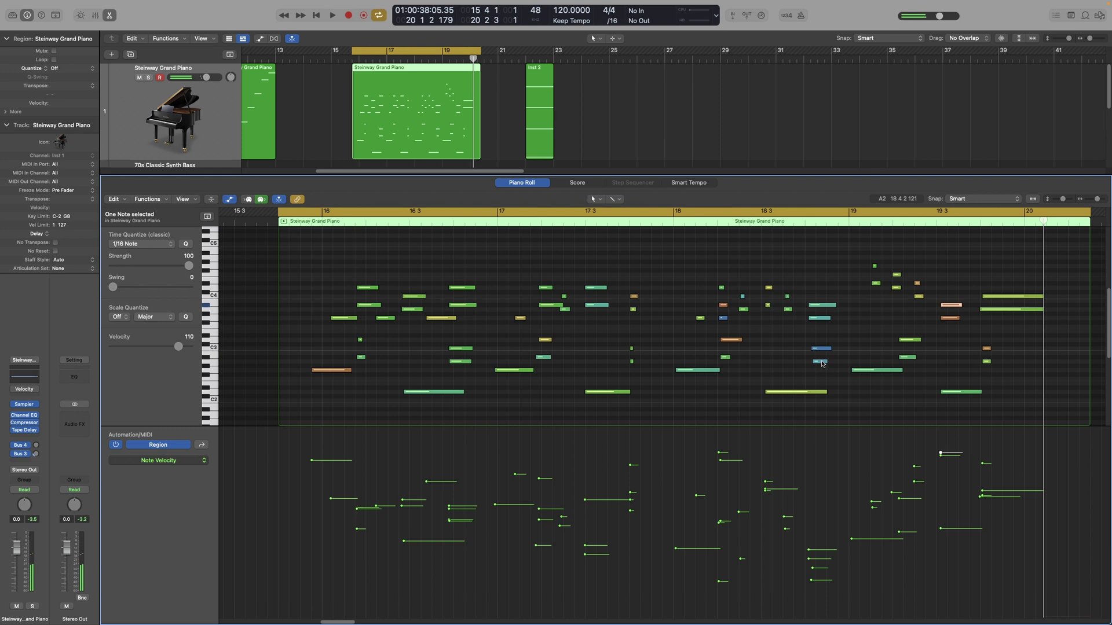
left_click(823, 319)
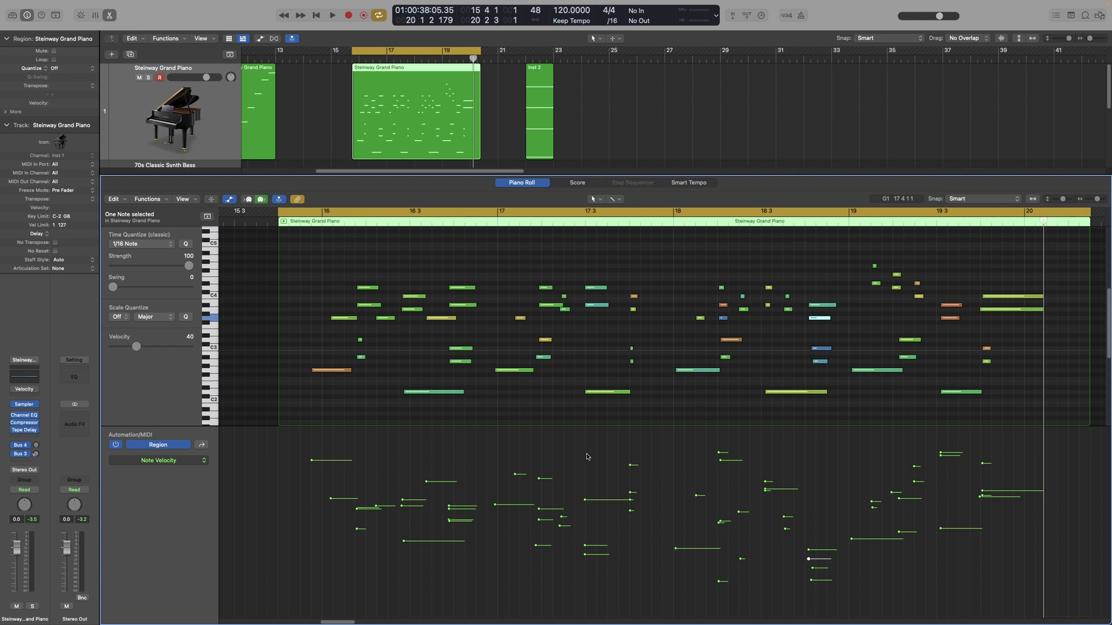
mouse_move(20, 409)
left_click(24, 390)
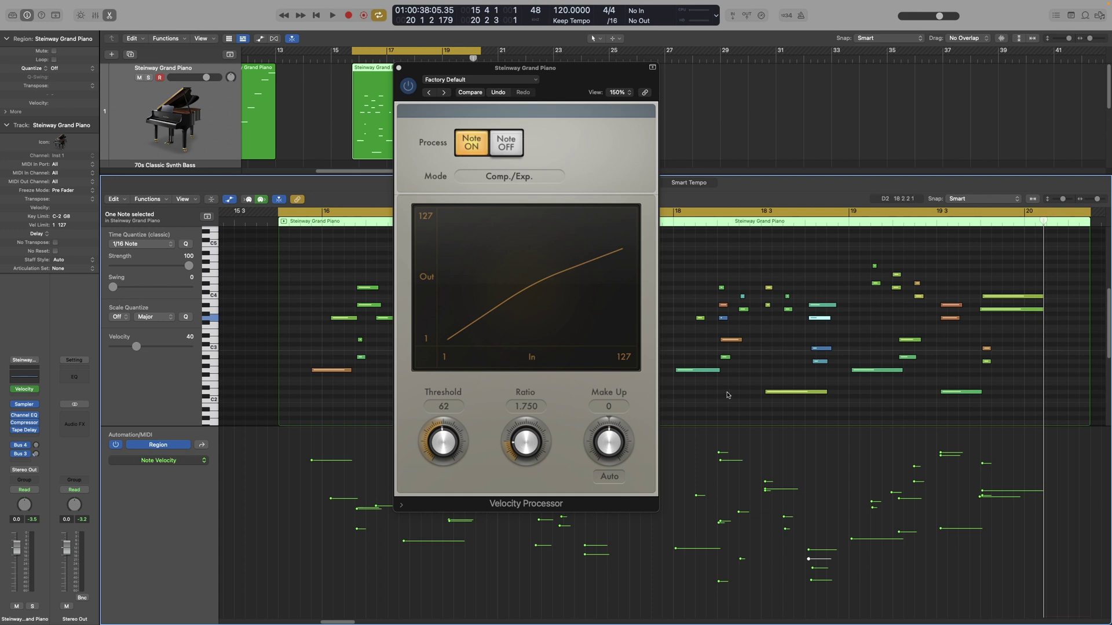
- Cycle bar 19 in the Piano Roll and compare the A#3 note's velocity with the note below
left_click_drag(850, 214, 1057, 236)
left_click(950, 305)
left_click(952, 317)
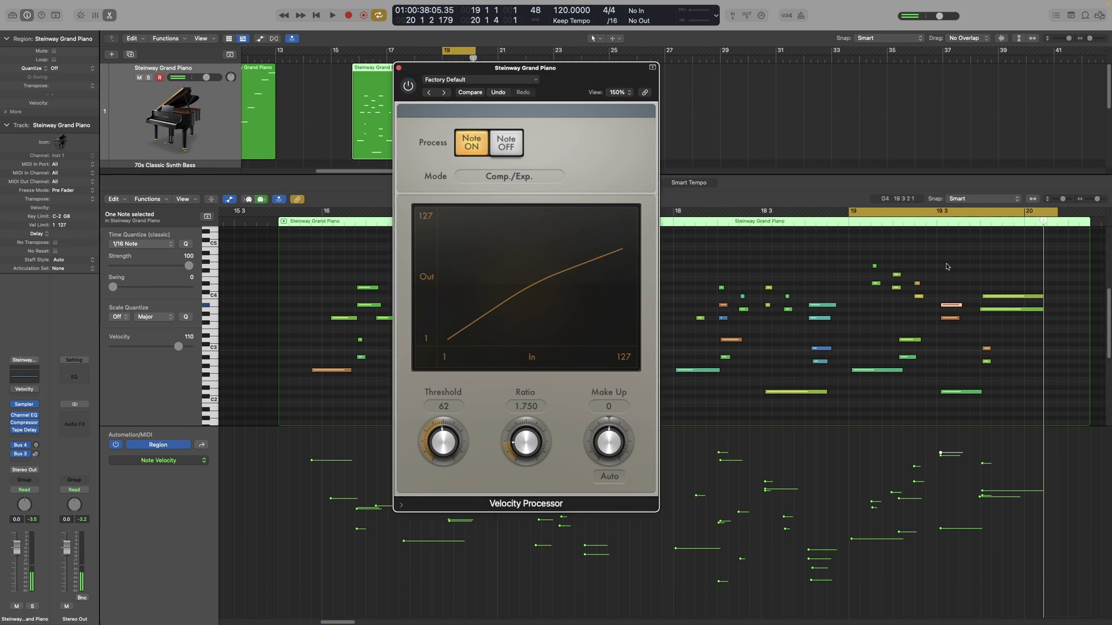
left_click(955, 305)
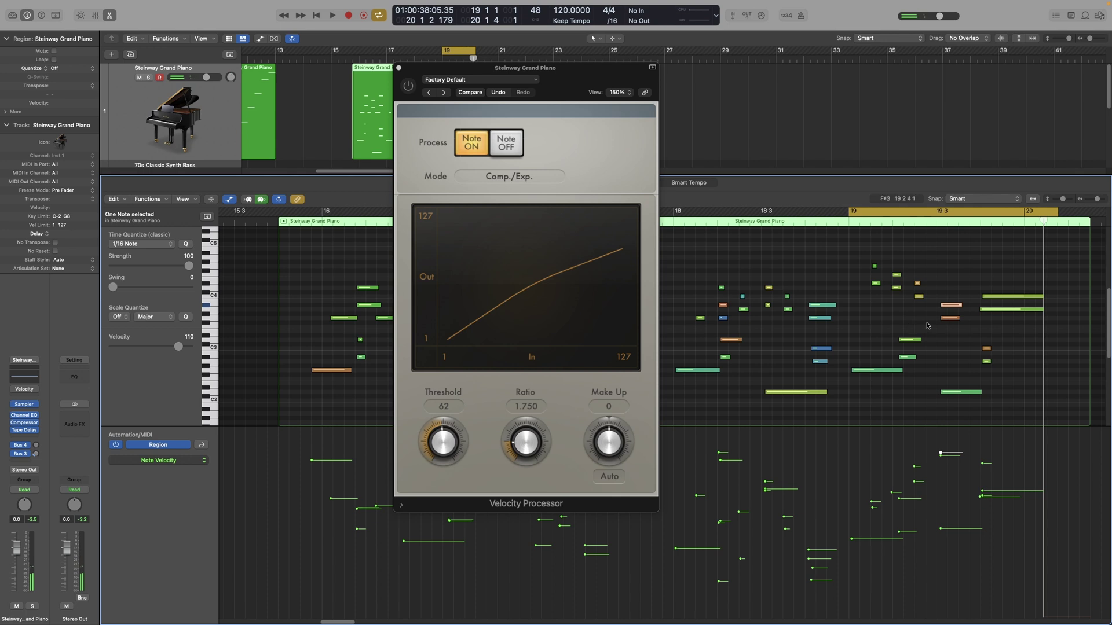
left_click(951, 317)
- Set the Velocity Processor Threshold to 100
double_click(452, 406)
type("100")
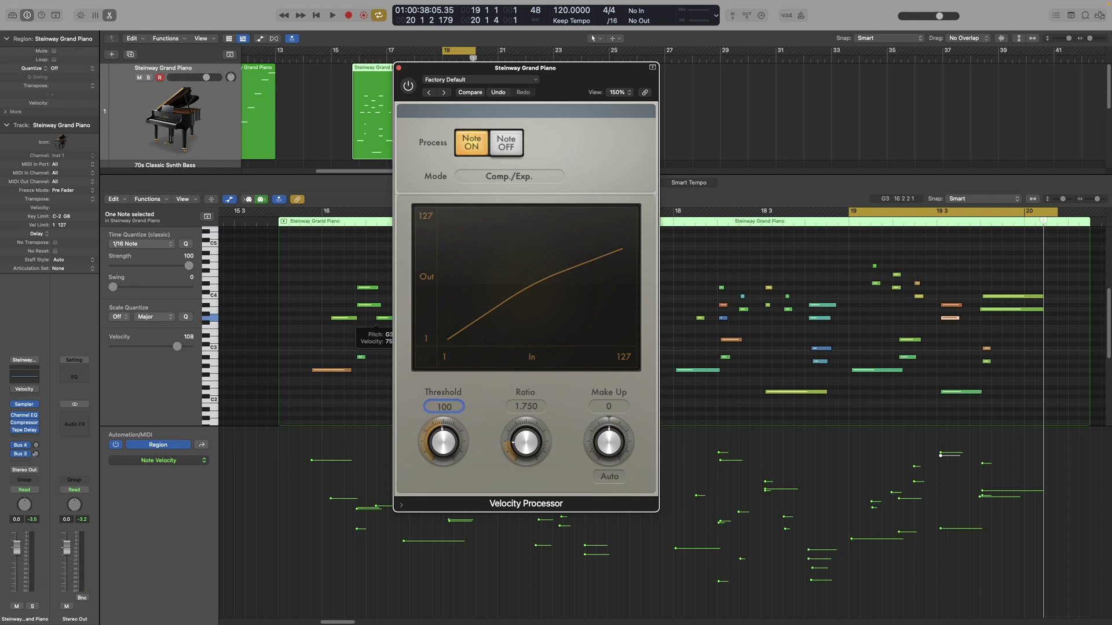
key("Return")
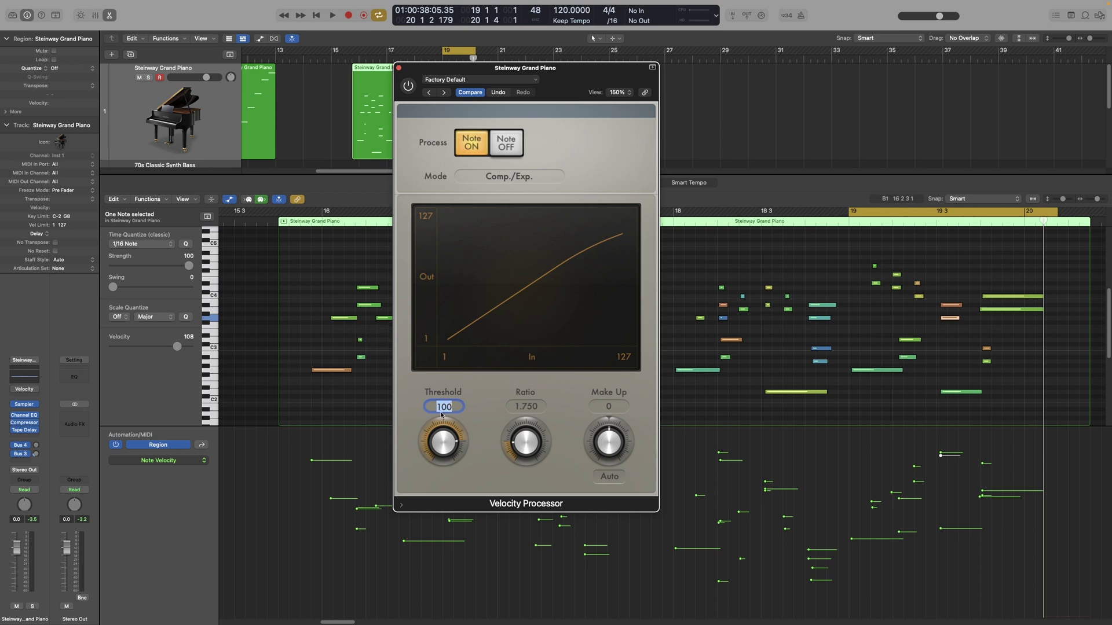
key("Return")
- Lower the Ratio to 0.750 and then 0.250, re-enabling the Velocity Processor while auditioning the loop
left_click_drag(532, 435, 526, 457)
key("space")
key("space")
left_click(409, 87)
key("space")
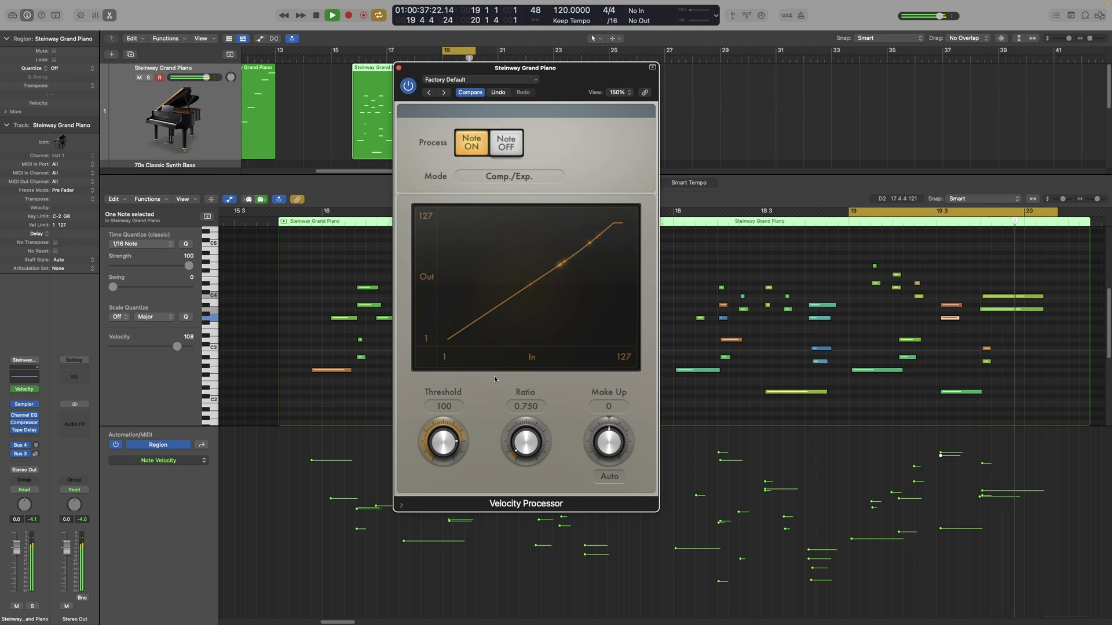
left_click_drag(527, 455, 527, 464)
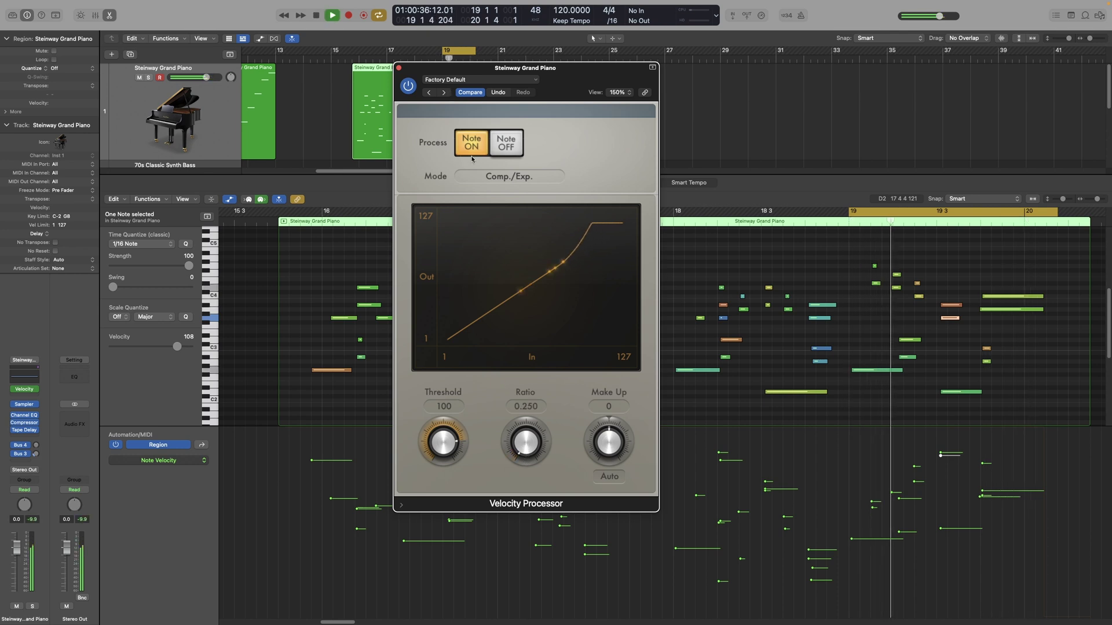
key("space")
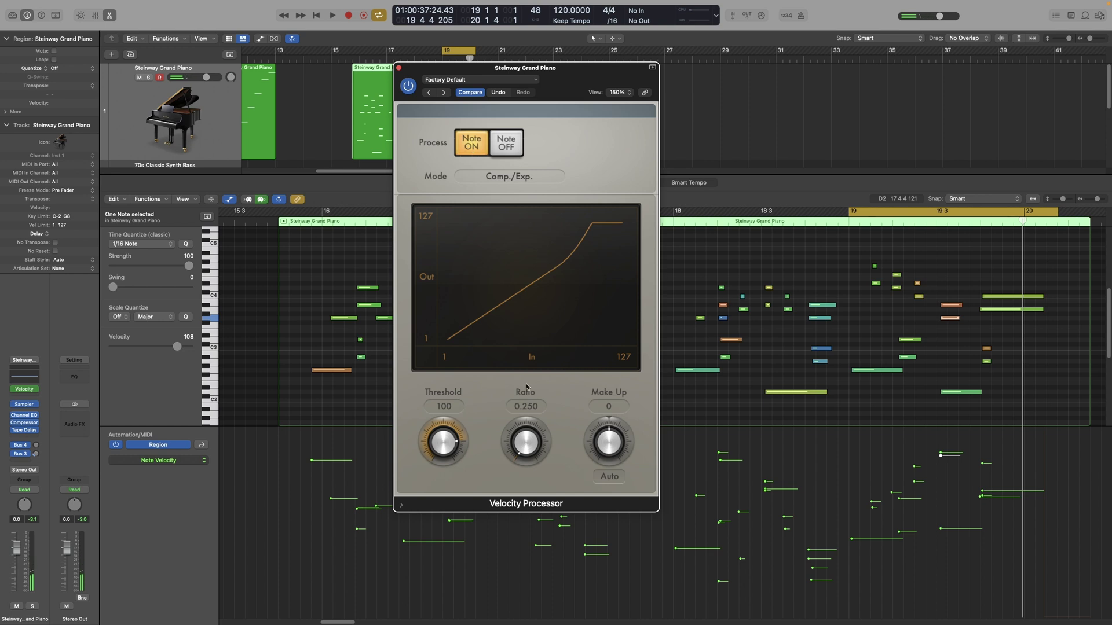
- Raise the Ratio from 0.250 to about 5.625 and audition the bar 19 loop
left_click_drag(526, 455, 529, 371)
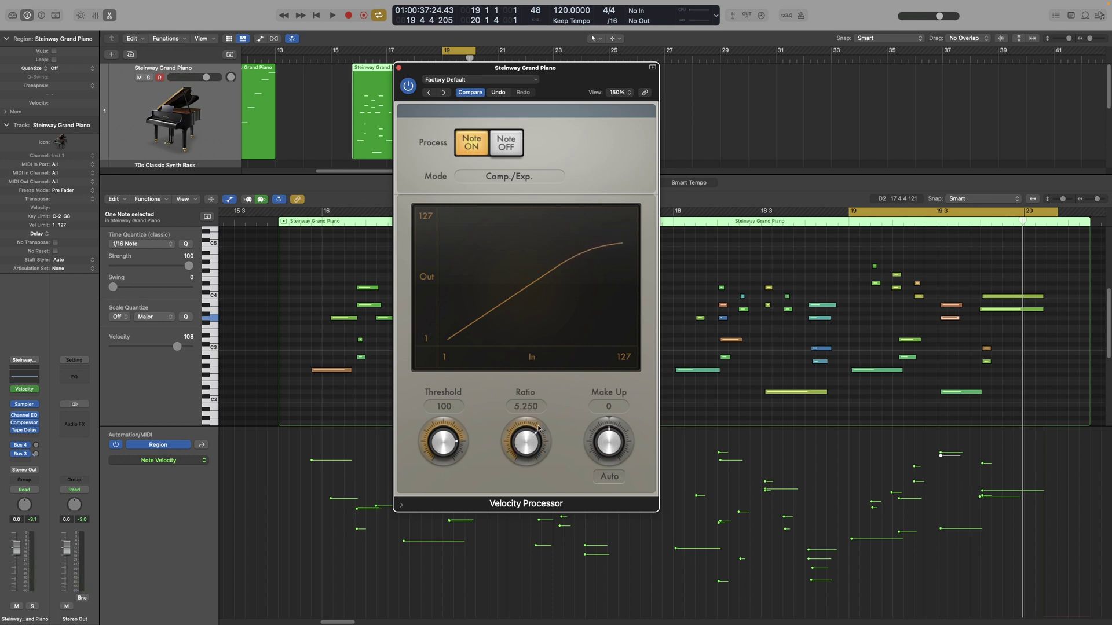
key("space")
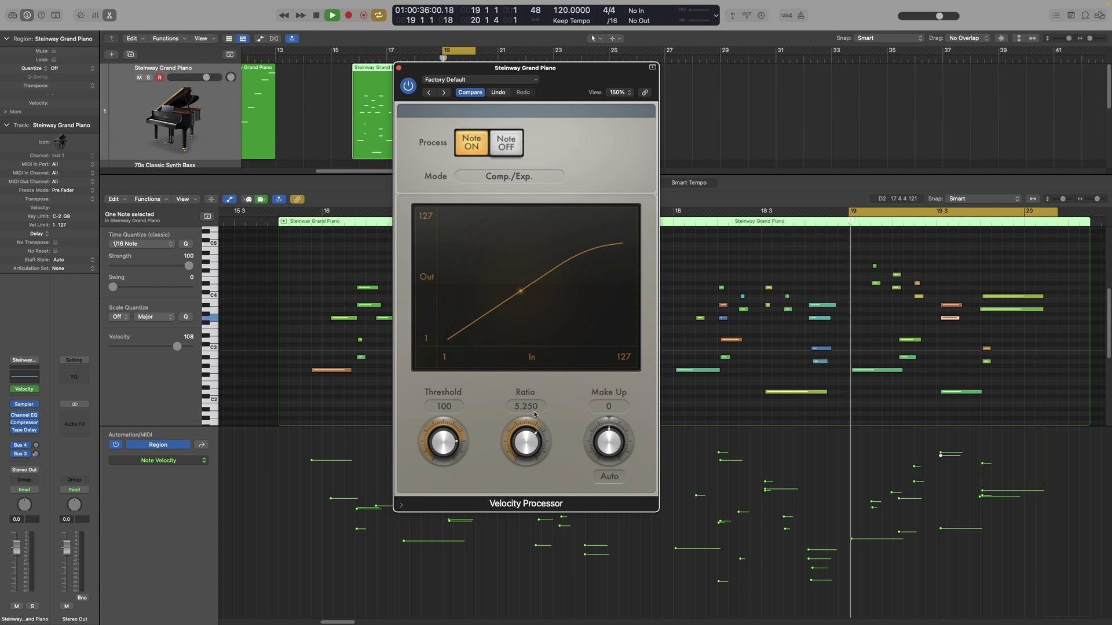
key("space")
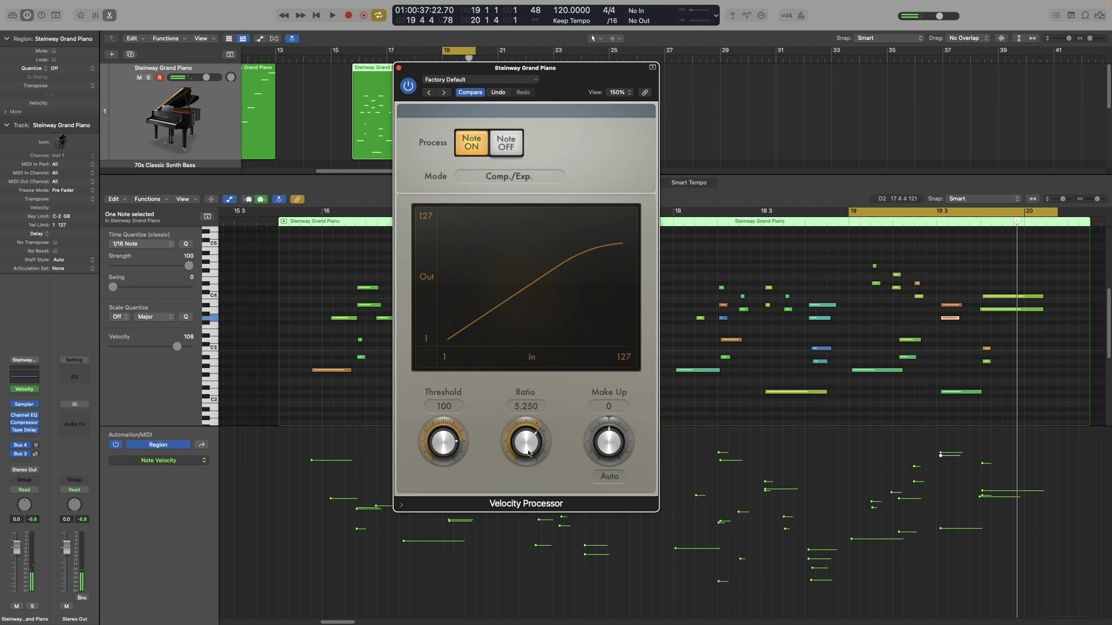
key("space")
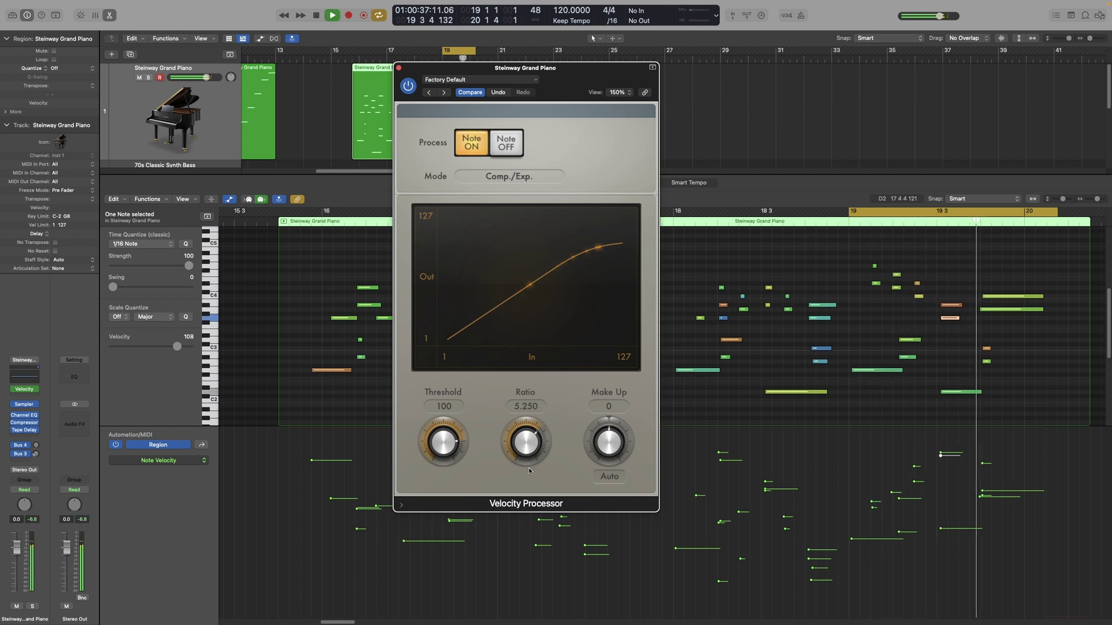
left_click_drag(520, 450, 521, 445)
key("space")
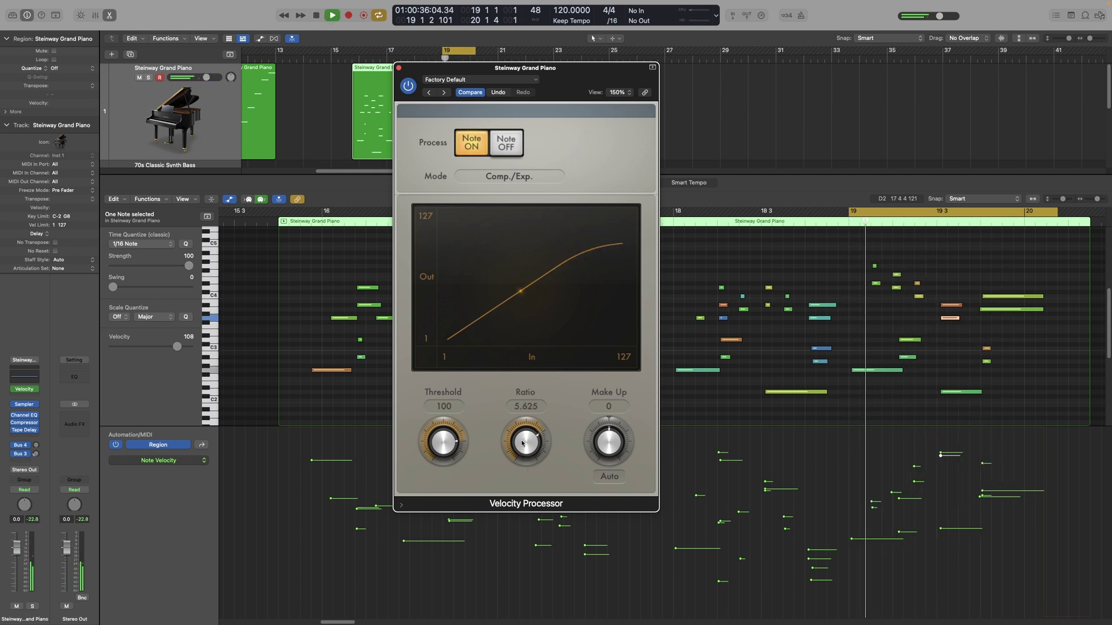
key("space")
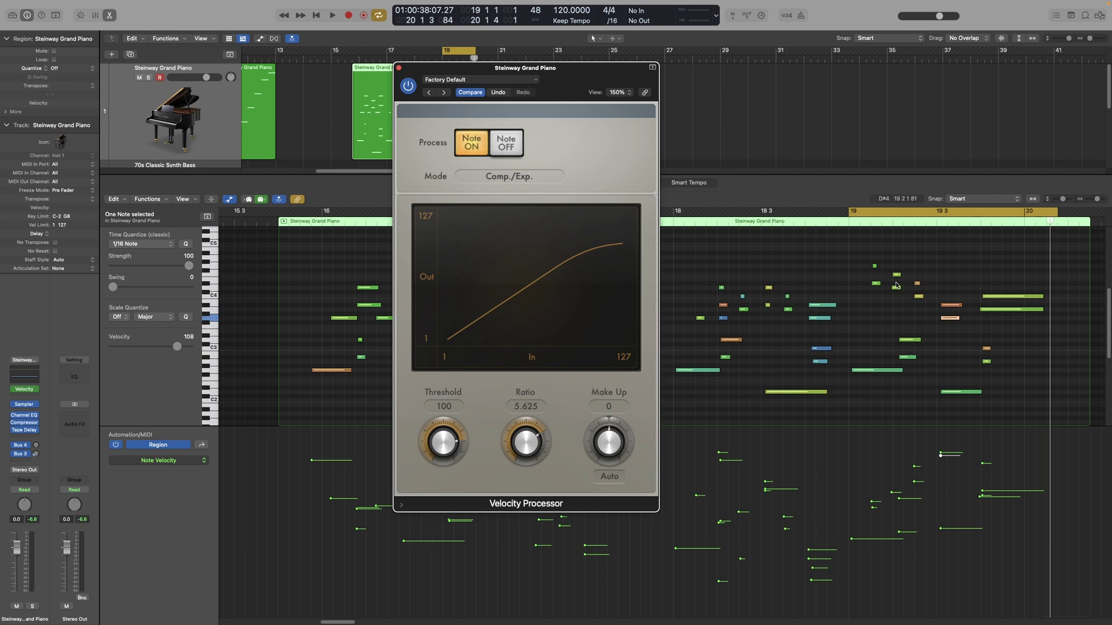
- Cycle bar 18 and select the A#3 note from the stacked chord
left_click_drag(676, 212, 848, 217)
left_click_drag(822, 282, 824, 369)
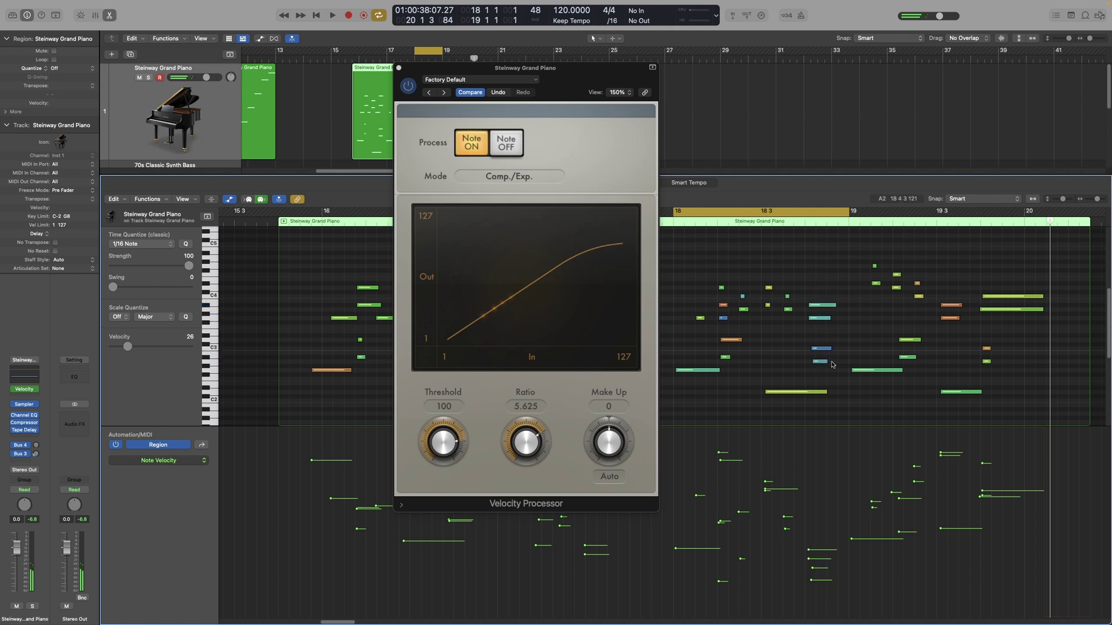
left_click(822, 349)
left_click(823, 318)
left_click(824, 305)
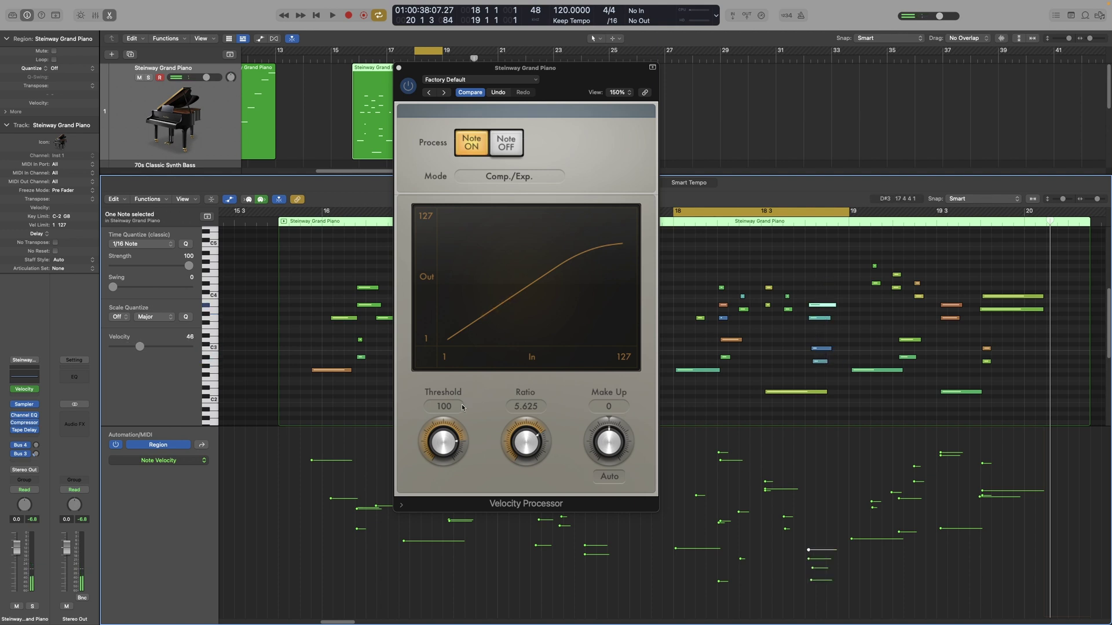
- Set Threshold to 24, reset Ratio to 1.000, and audition the unchanged loop
double_click(444, 406)
type("24")
key("Return")
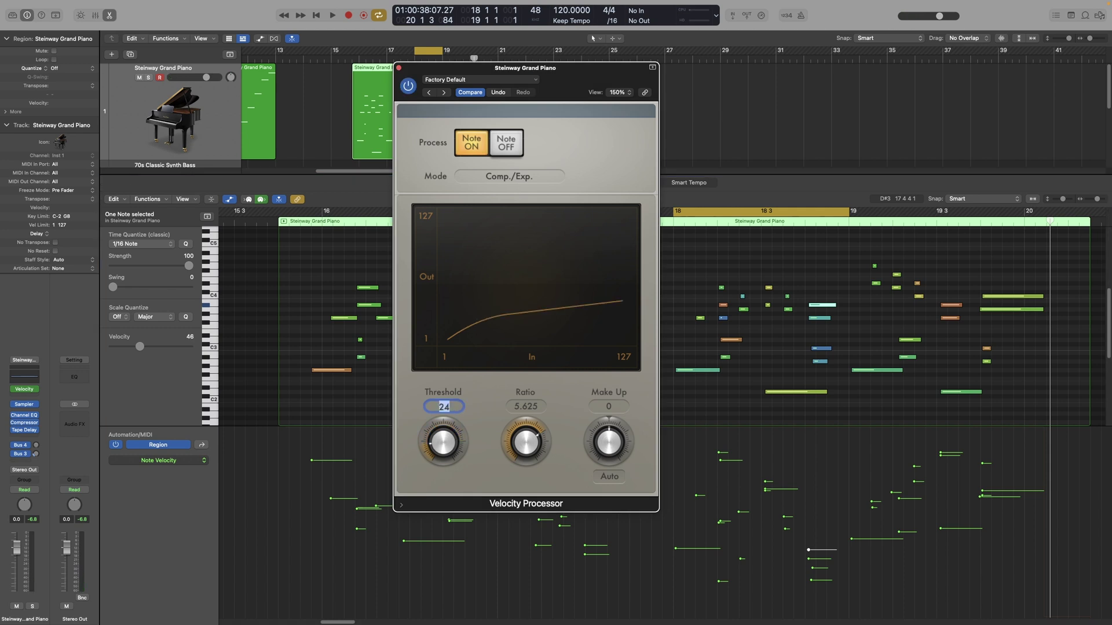
left_click(480, 417)
left_click(531, 444, "alt")
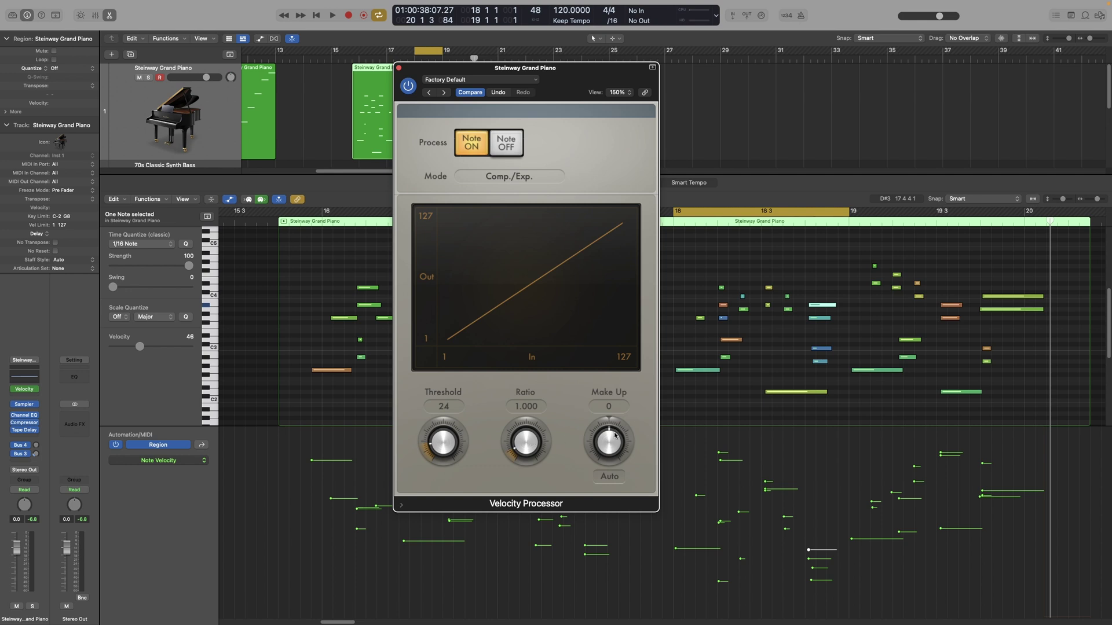
key("space")
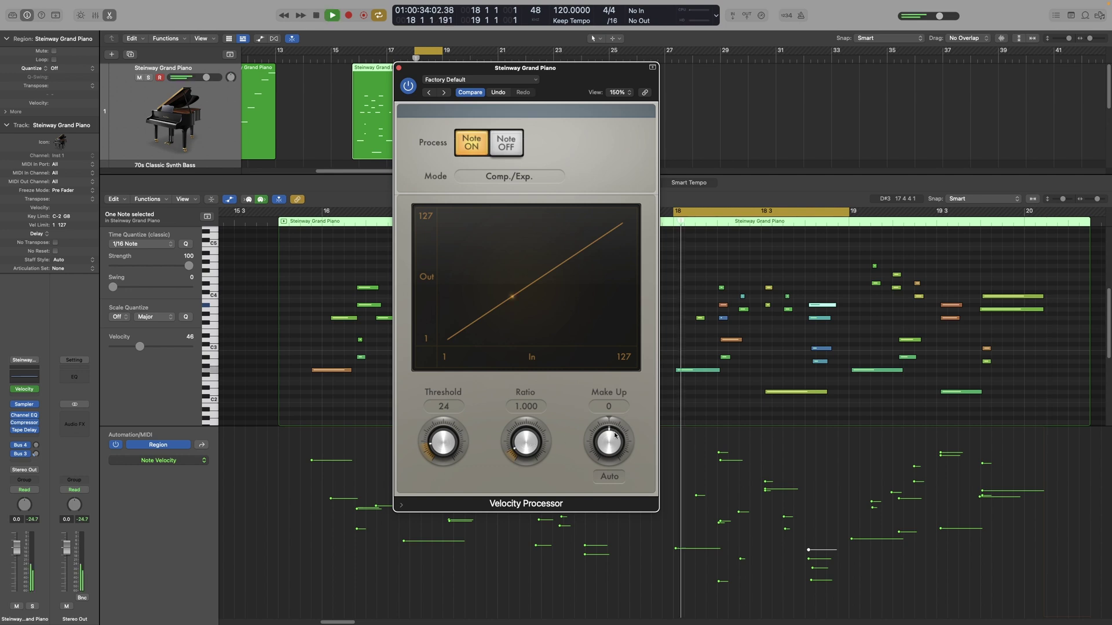
key("space")
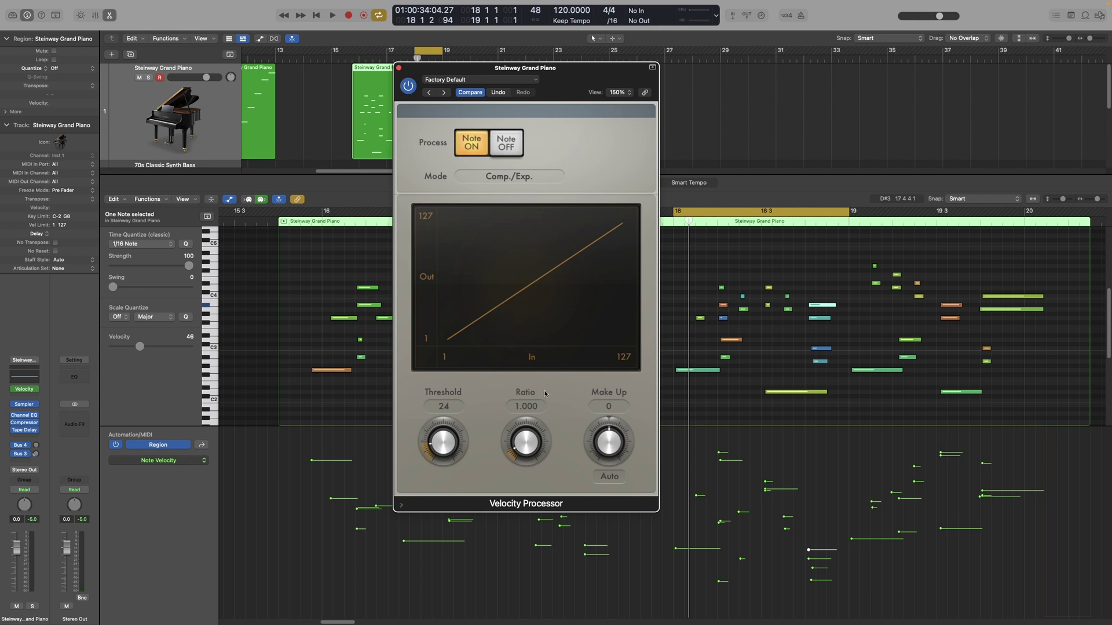
- Raise the Ratio from 1.000 via about 1.6 to 3.000, auditioning the bar 18 loop
left_click_drag(529, 443, 529, 430)
key("space")
key("space")
key("space")
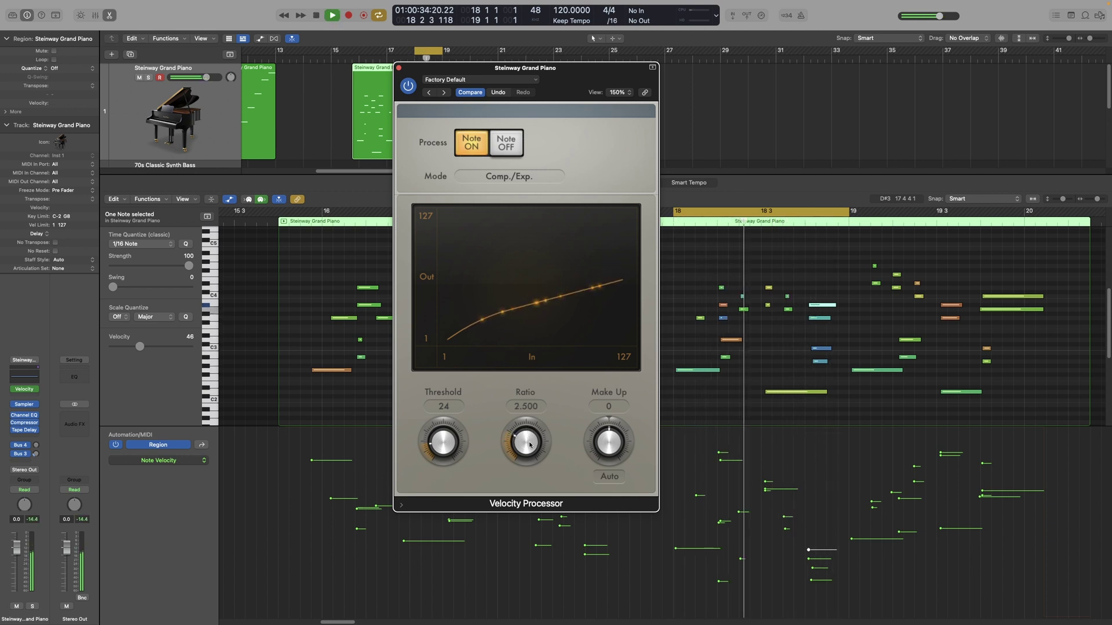
key("space")
left_click_drag(530, 445, 531, 440)
key("space")
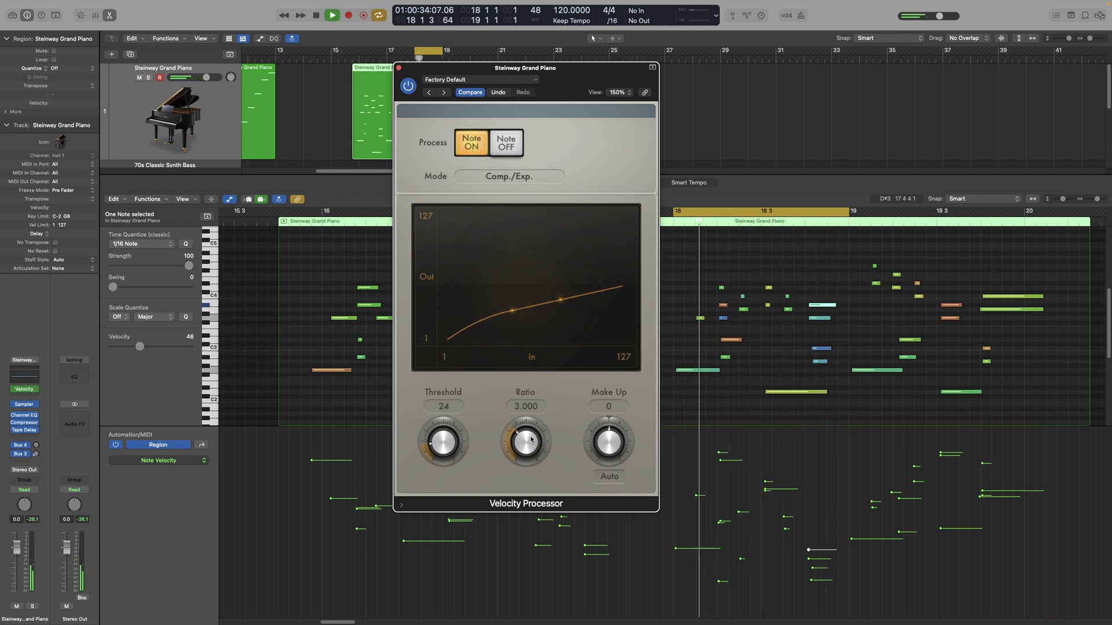
key("space")
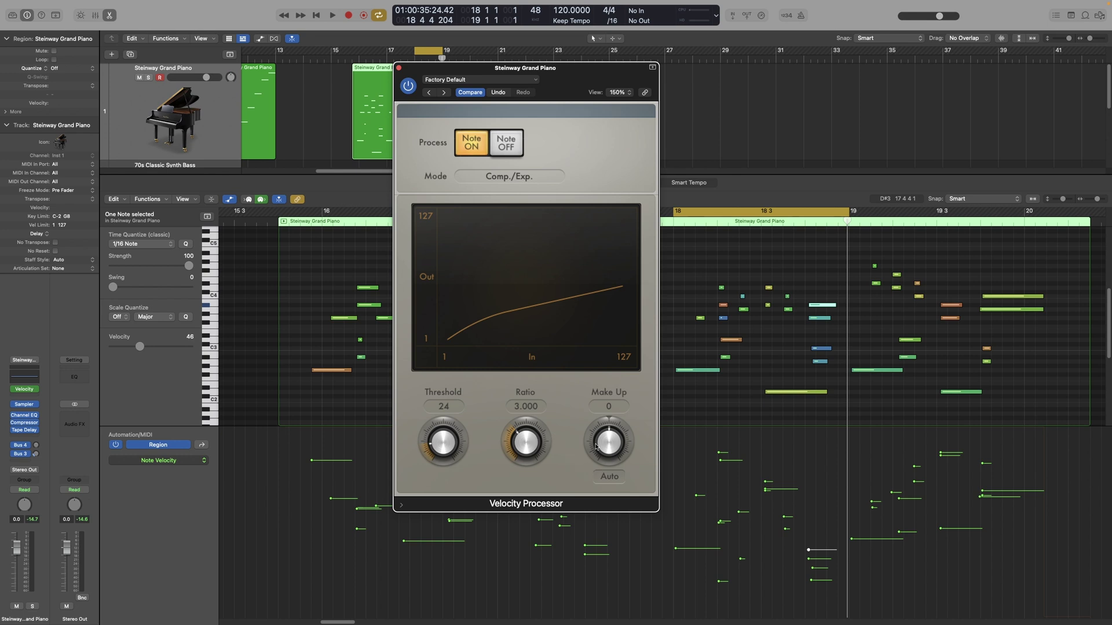
key("space")
- Drag Make Up from 0 to 41 and stop the bar 18 playback
mouse_move(606, 442)
left_mouse_down()
mouse_move(609, 424)
mouse_move(606, 447)
left_mouse_up()
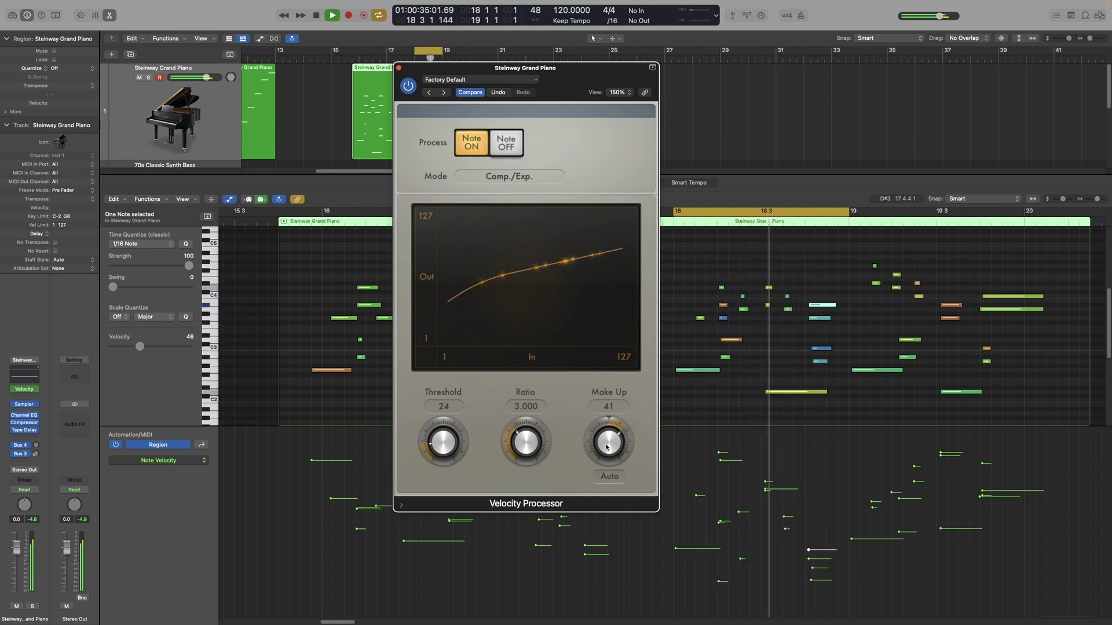
key("space")
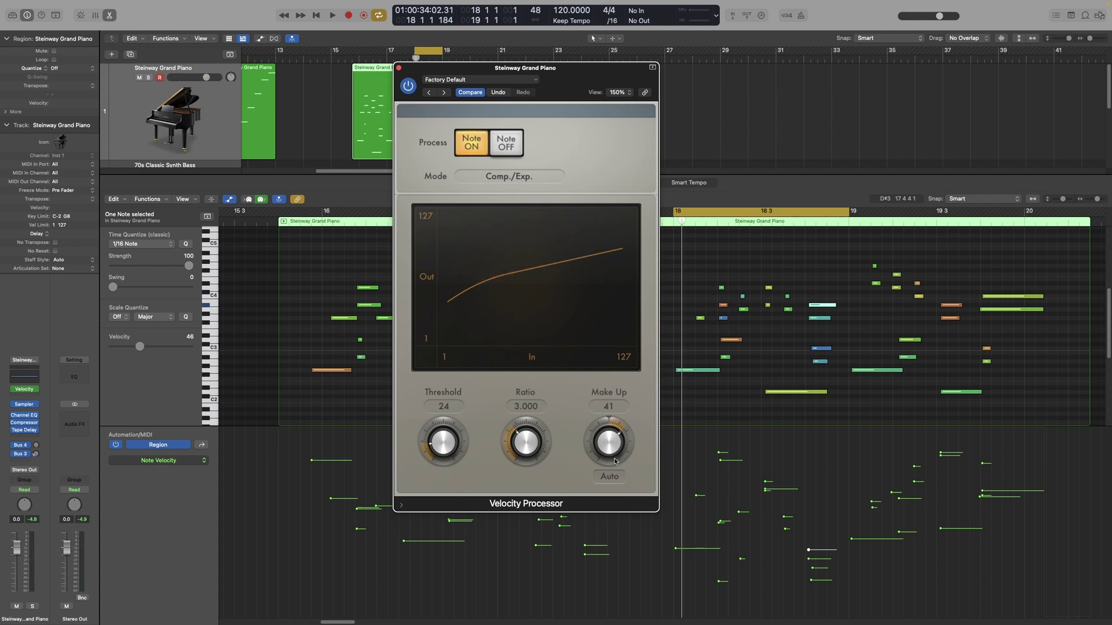
- Switch the Velocity Processor to Value/Range mode using a single fixed Value
left_click(515, 176)
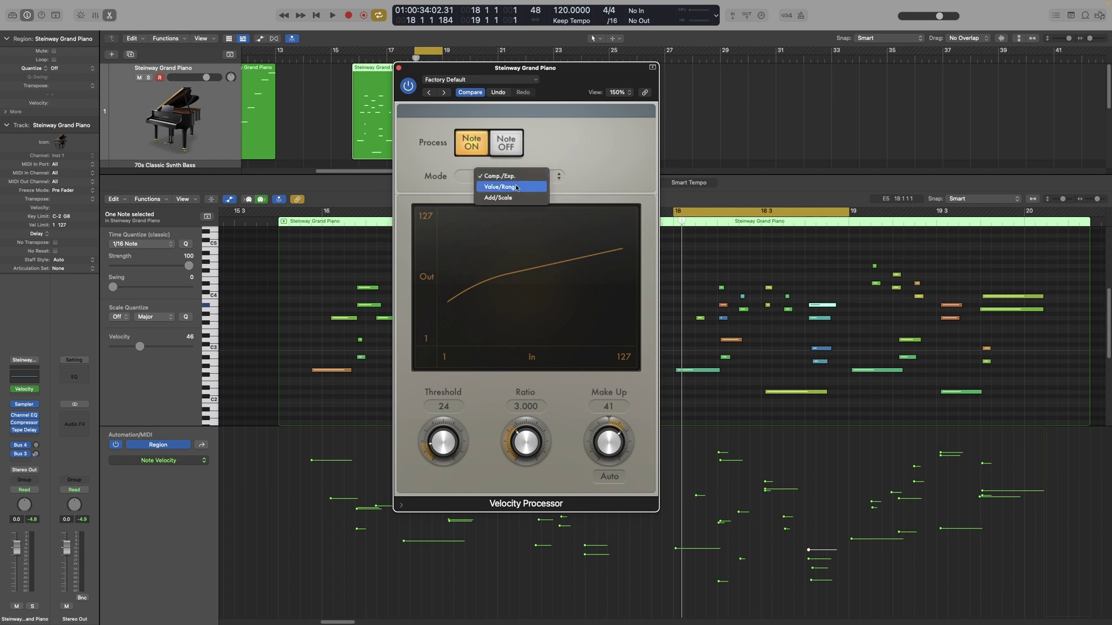
left_click(516, 187)
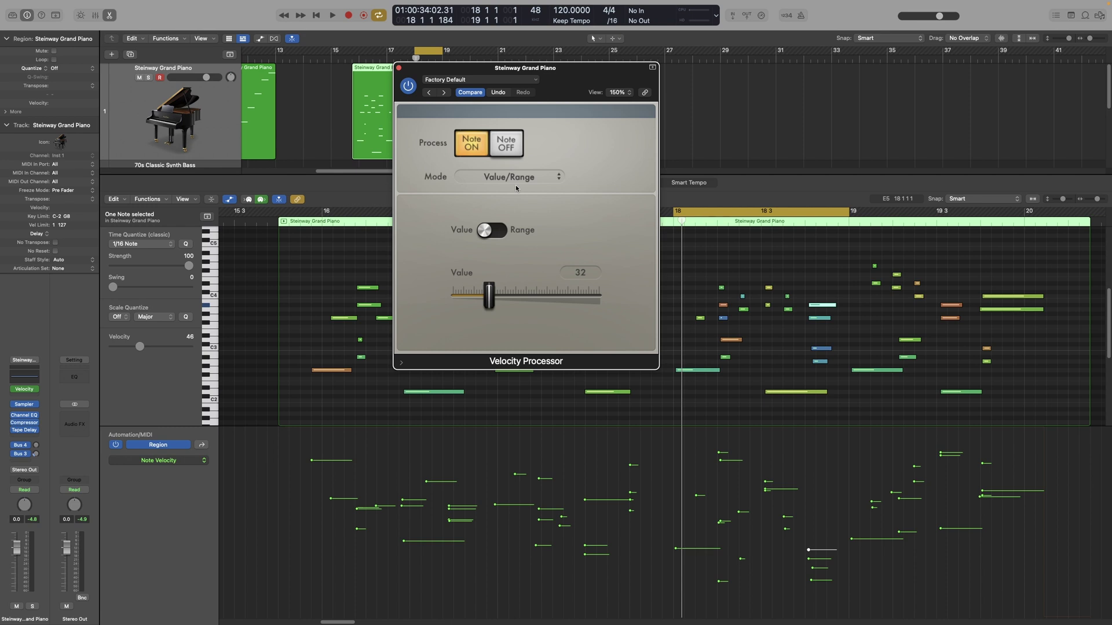
left_click(501, 233)
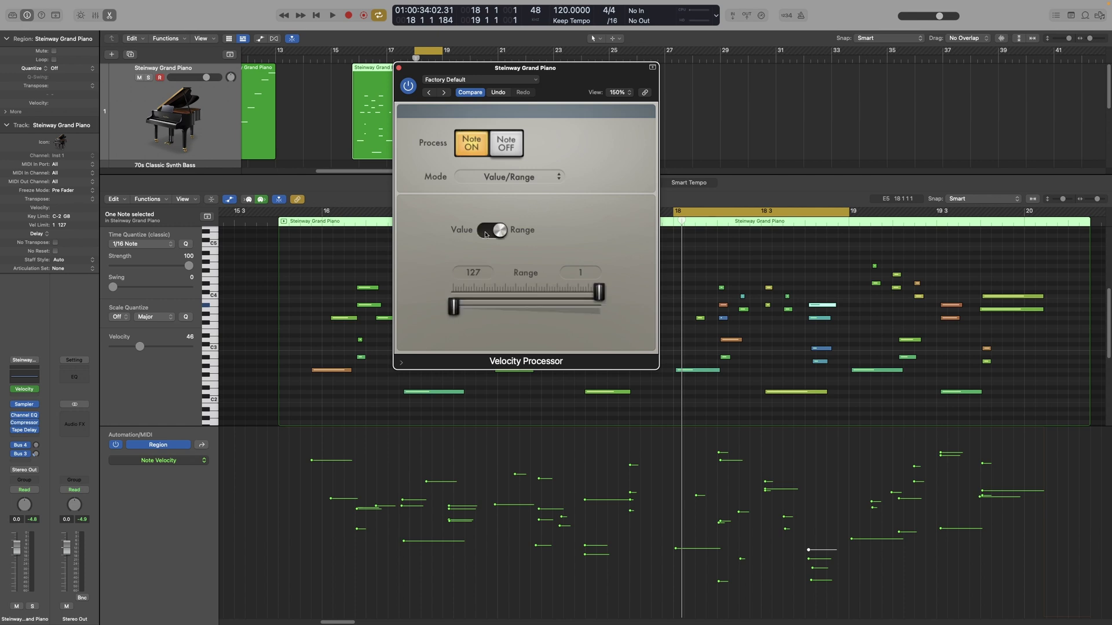
left_click(485, 234)
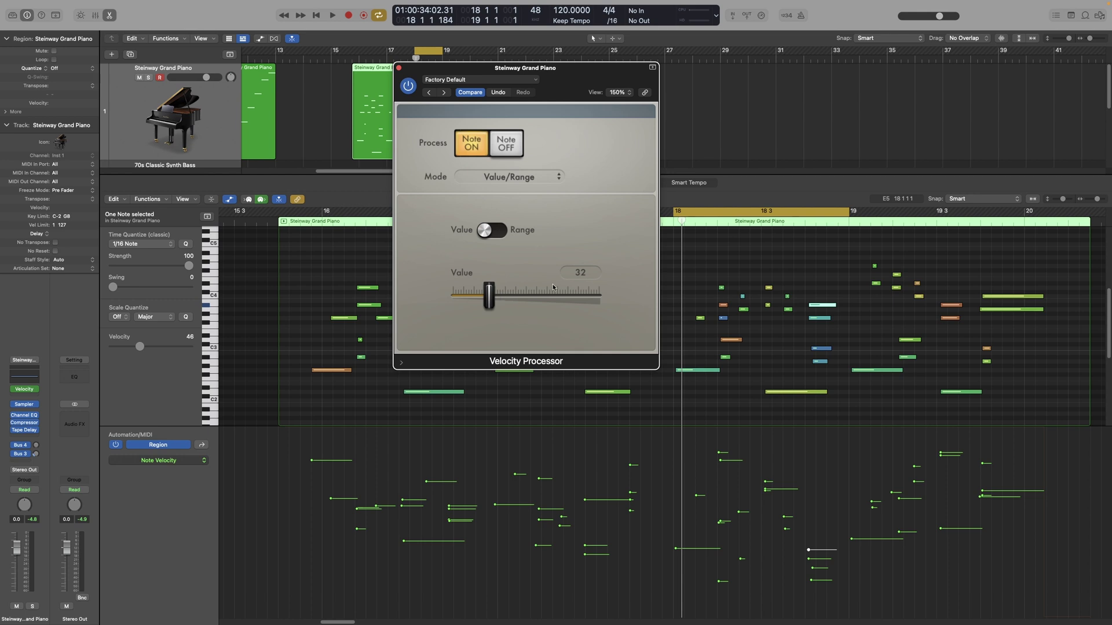
- Set the fixed velocity Value to 70 and audition the passage
double_click(577, 272)
type("70")
key("Return")
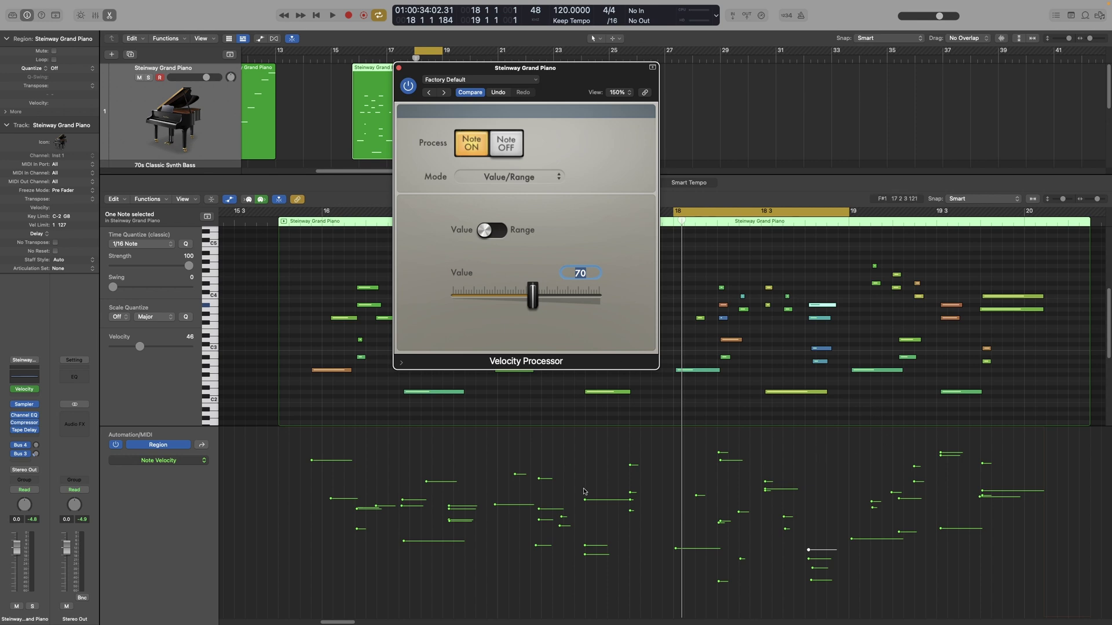
left_click(606, 341)
key("space")
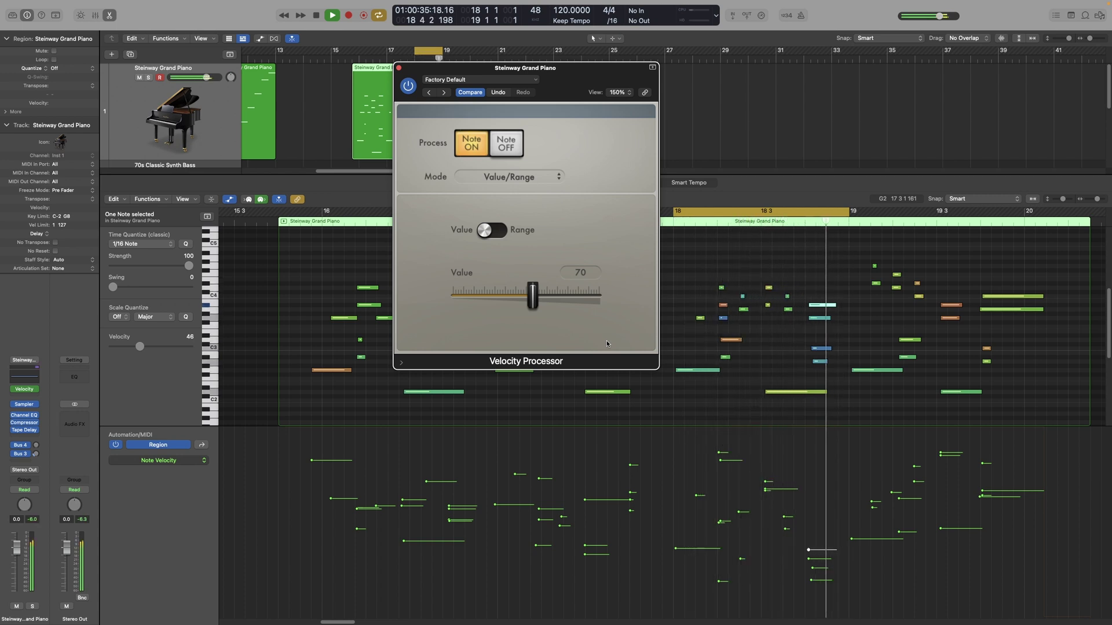
key("space")
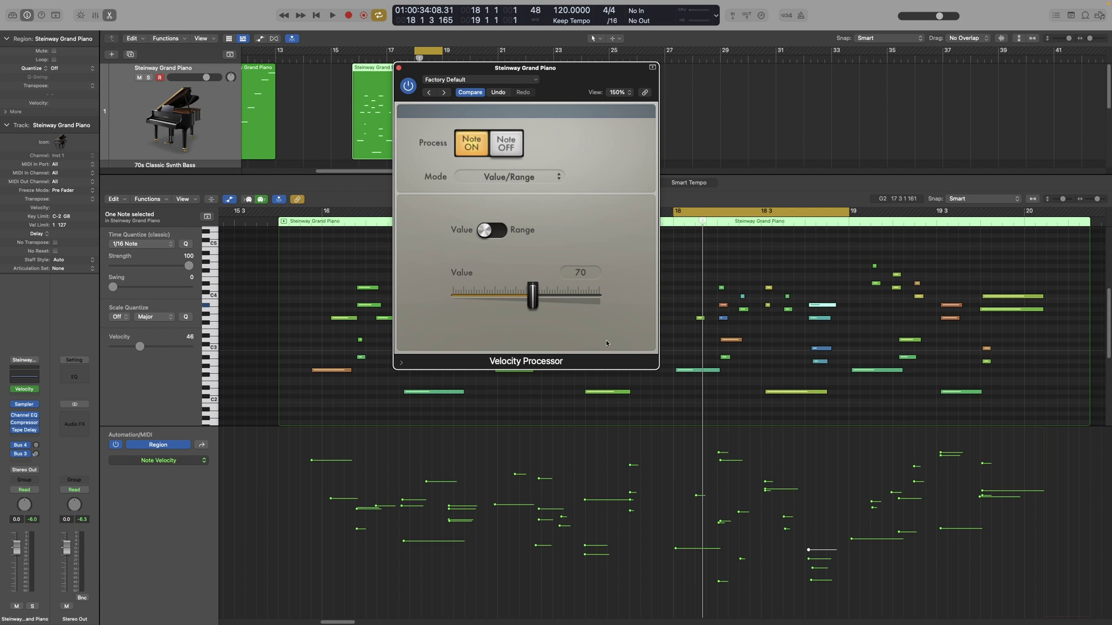
- Switch to Range and enter 100 in the left field and 30 in the right field
left_click(498, 233)
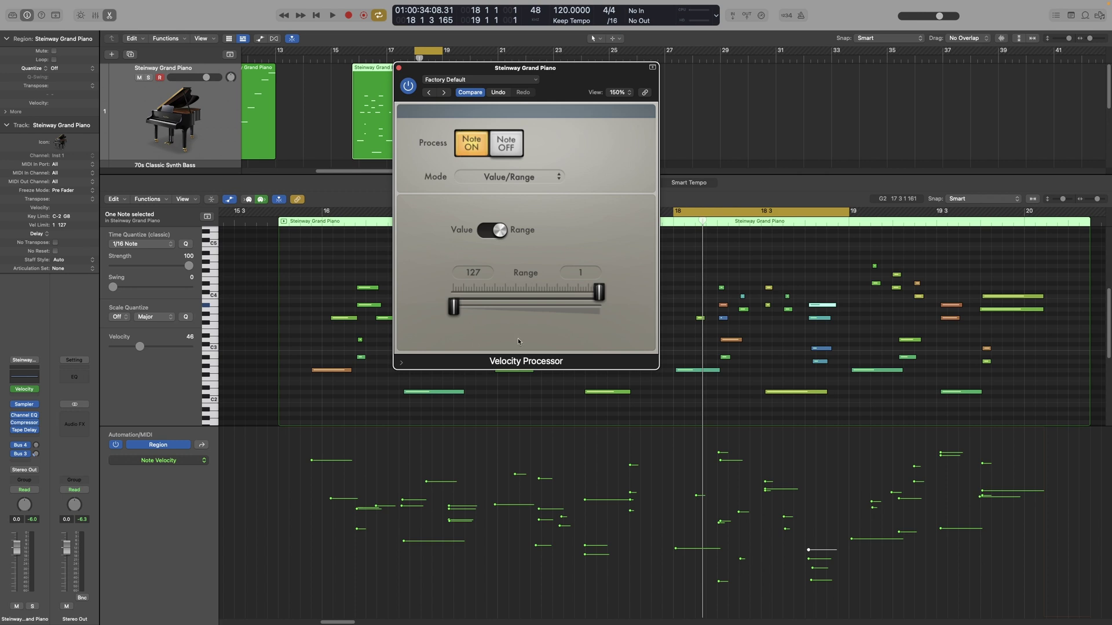
double_click(473, 273)
type("100")
key("Return")
double_click(592, 272)
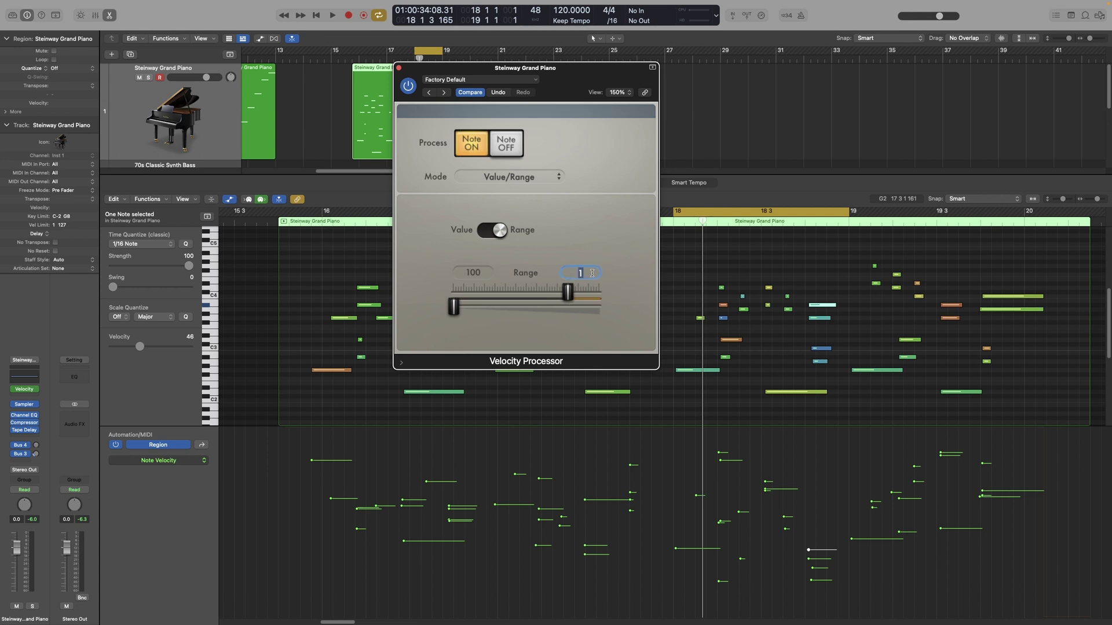
type("30")
key("Return")
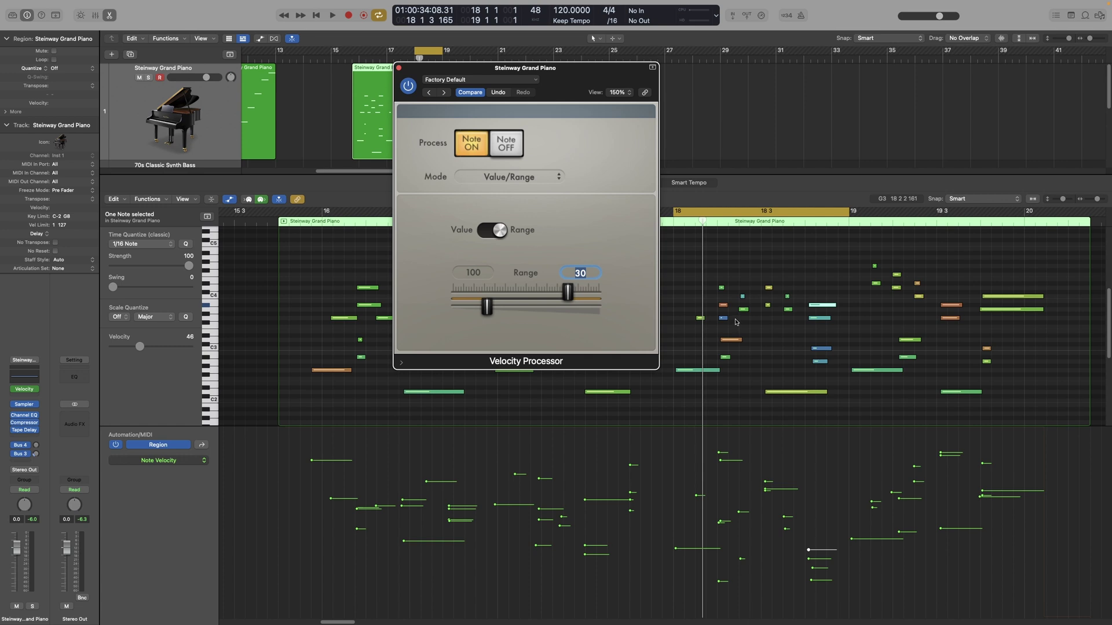
left_click(821, 349)
left_click(819, 318)
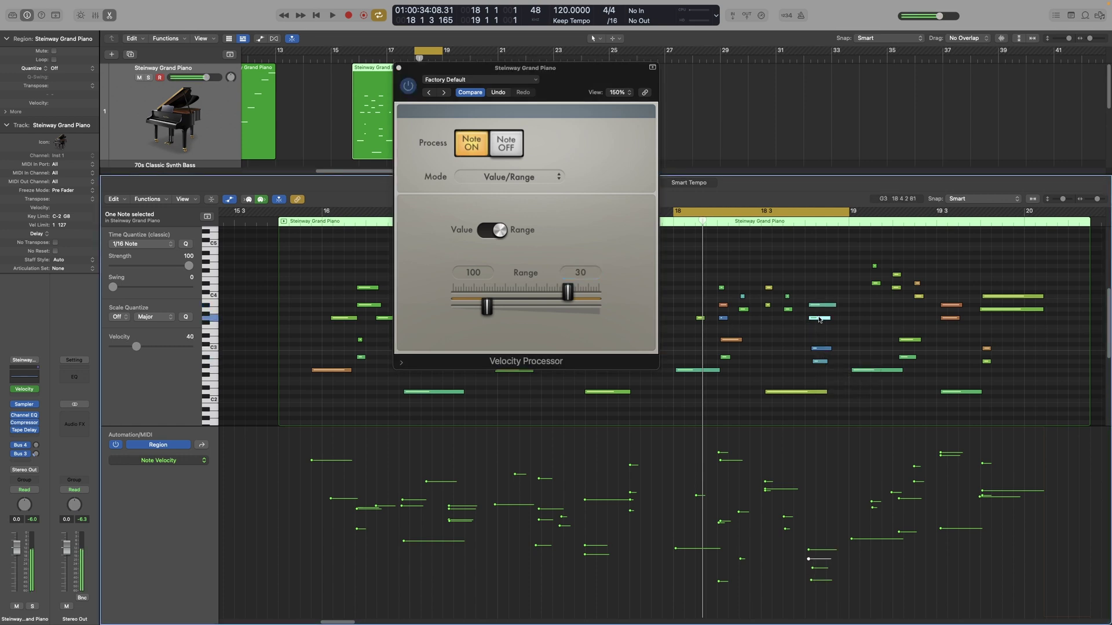
left_click(736, 340)
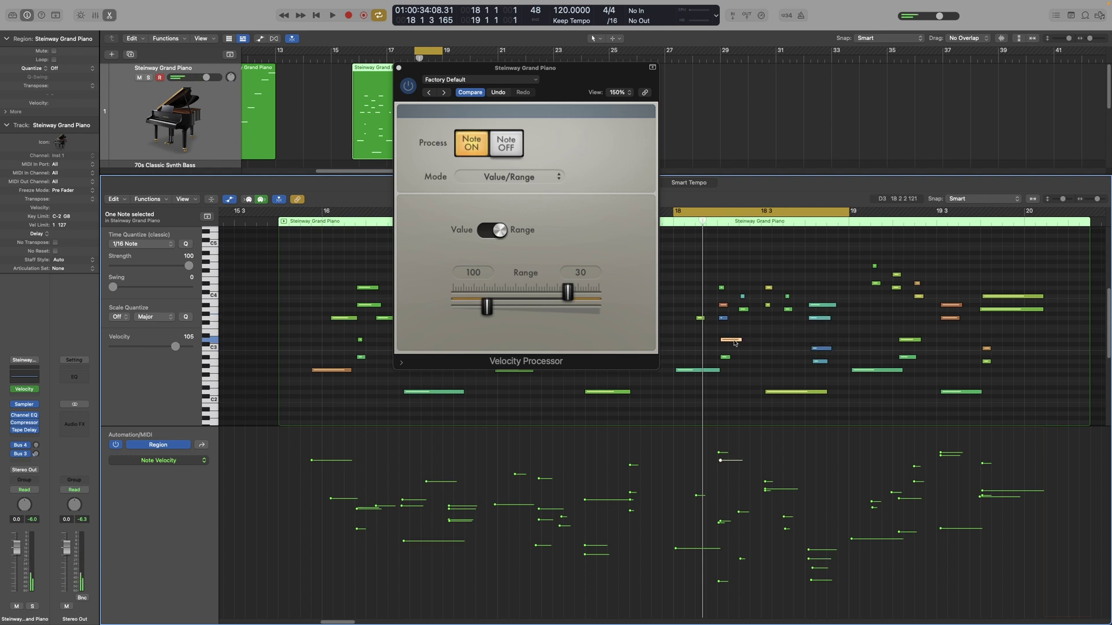
left_click(723, 305)
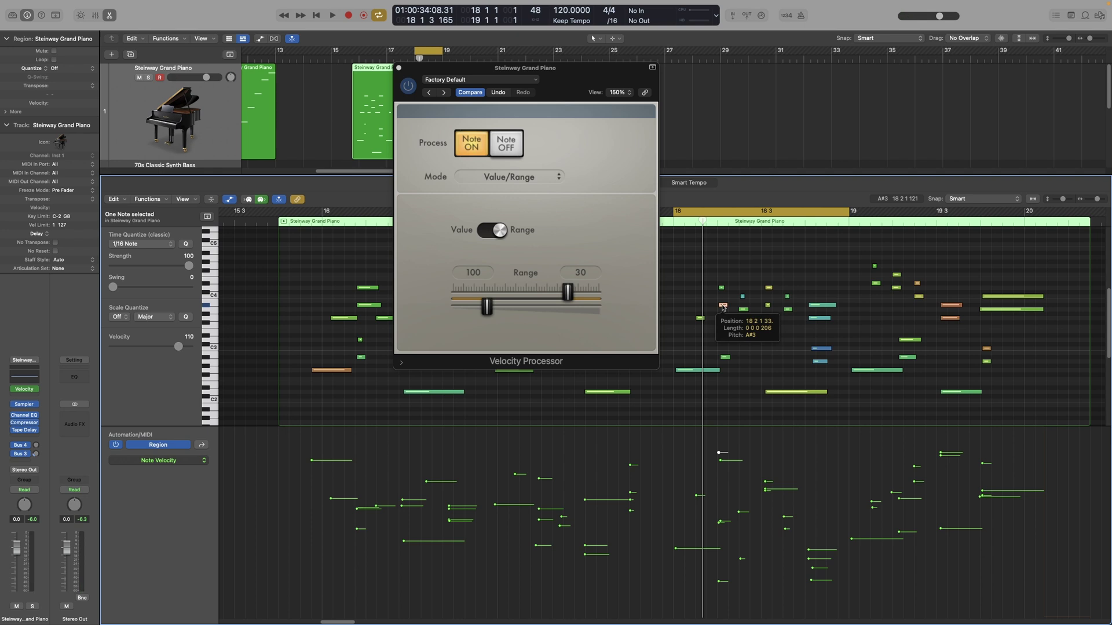
left_click(783, 270)
key("space")
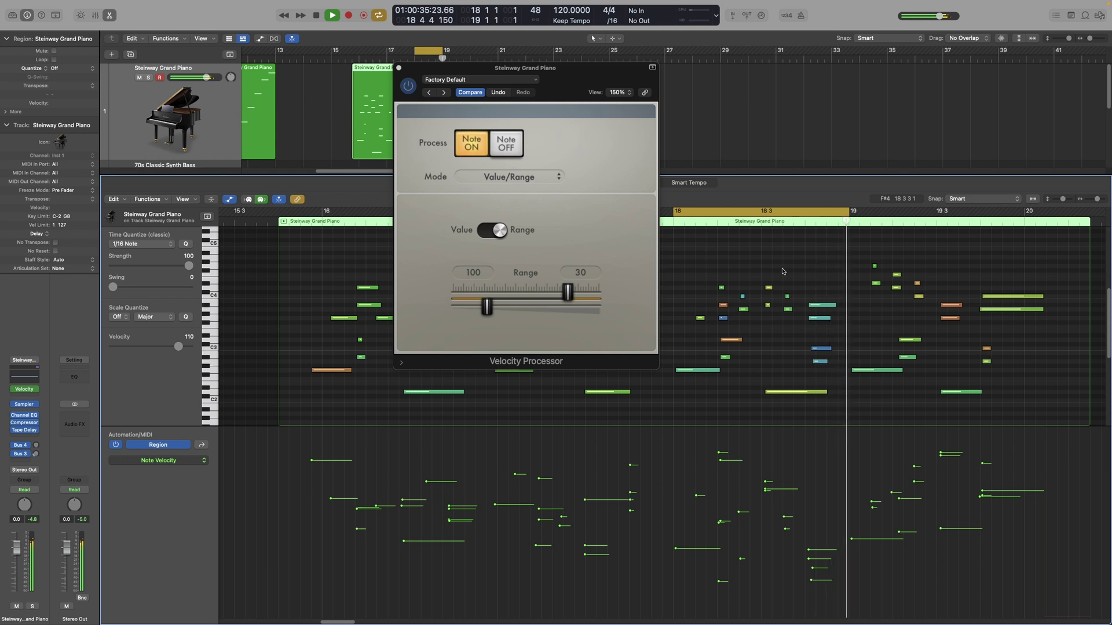
key("space")
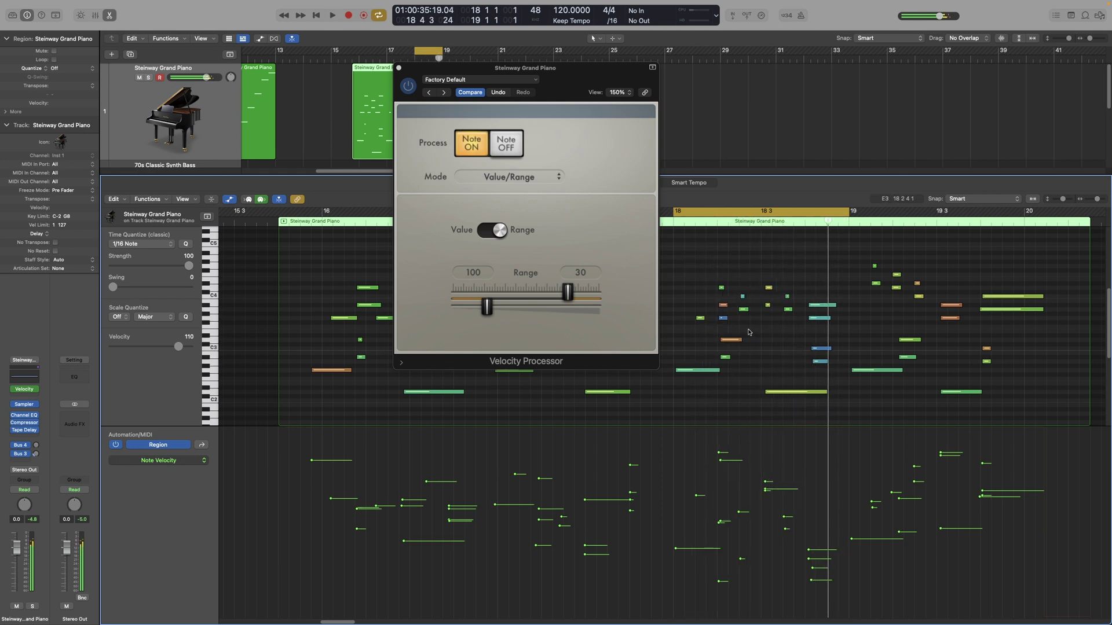
left_click(724, 318)
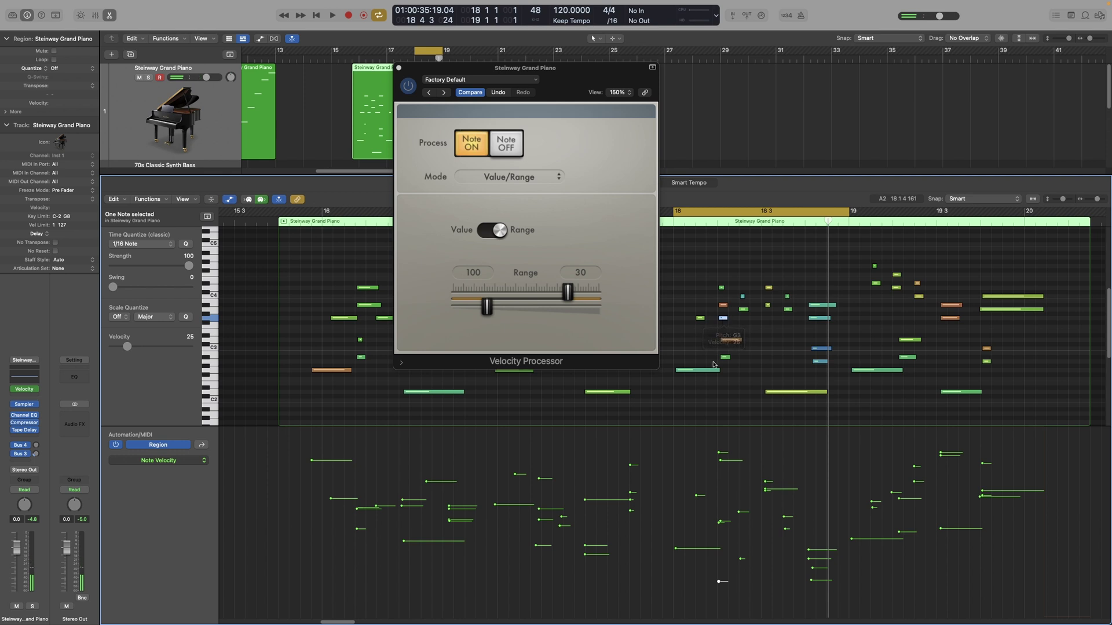
- Choose Add/Scale mode, audition at 100 % scale, then lower Scale to 90 %
left_click(523, 176)
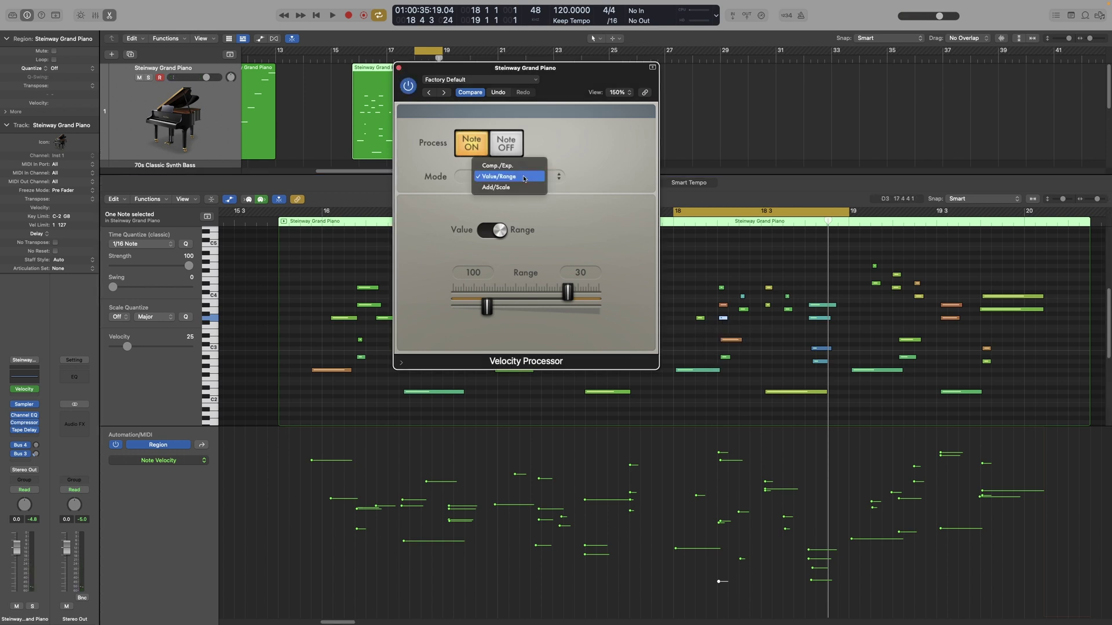
left_click(508, 187)
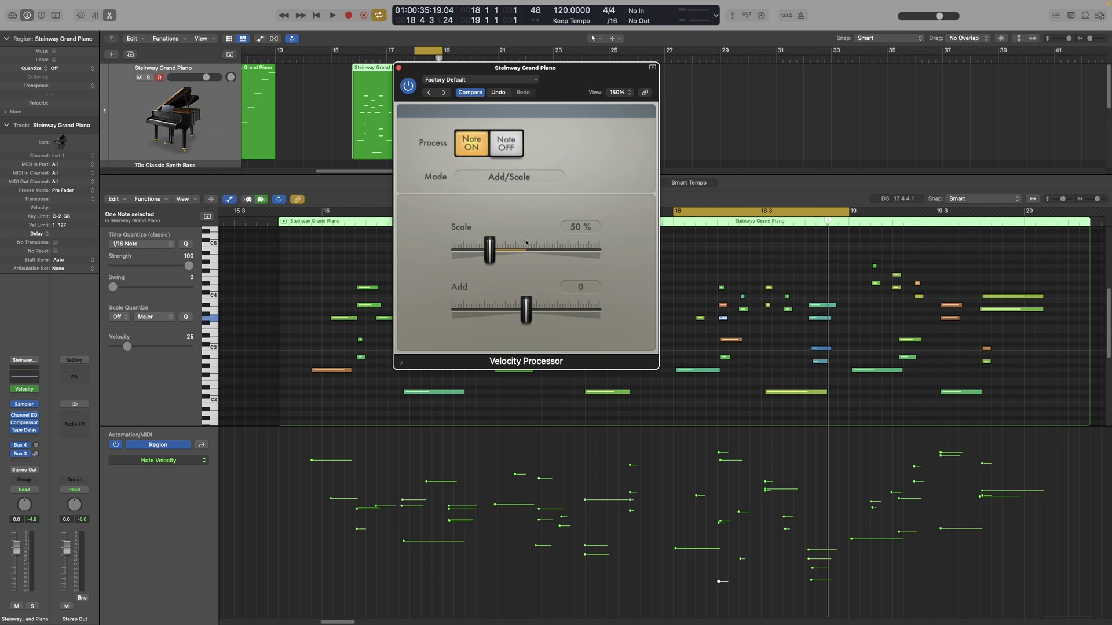
left_click(493, 250, "alt")
key("space")
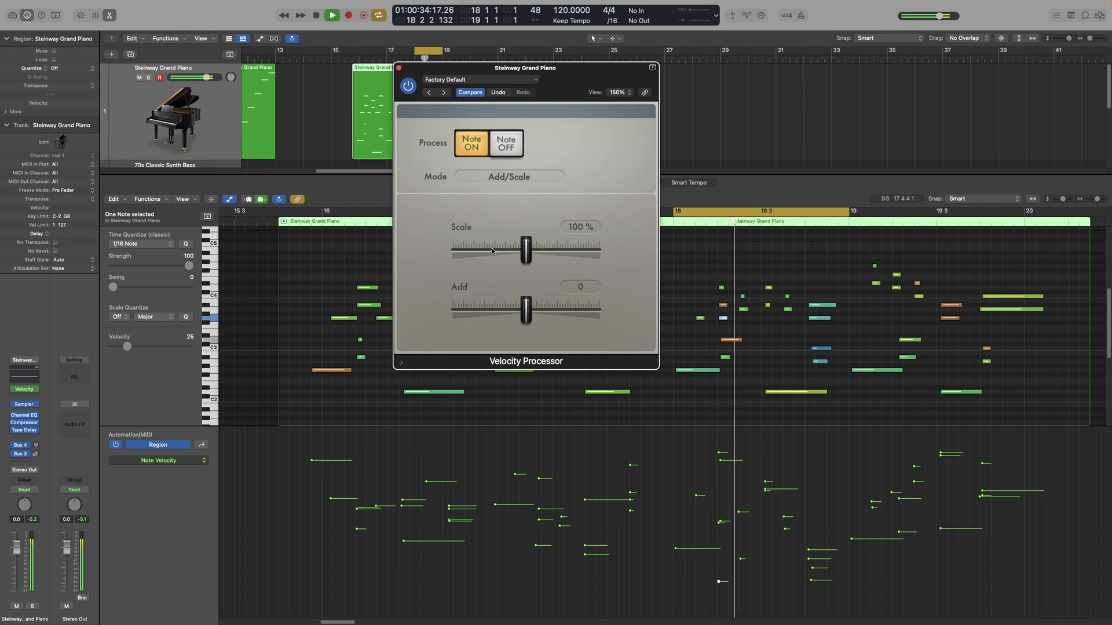
key("space")
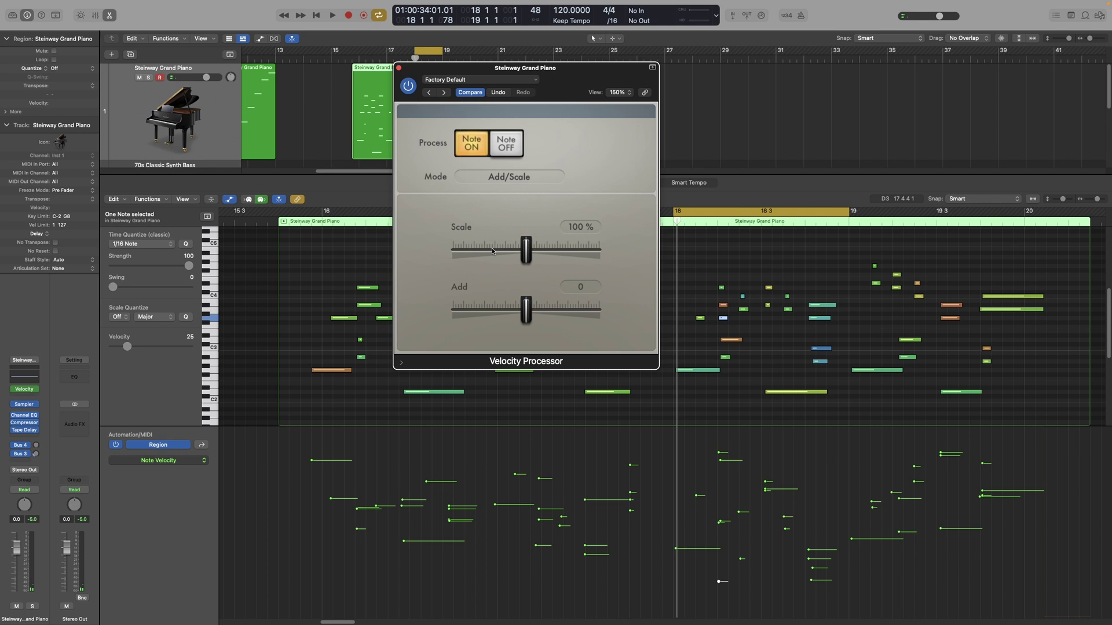
left_click_drag(527, 249, 521, 252)
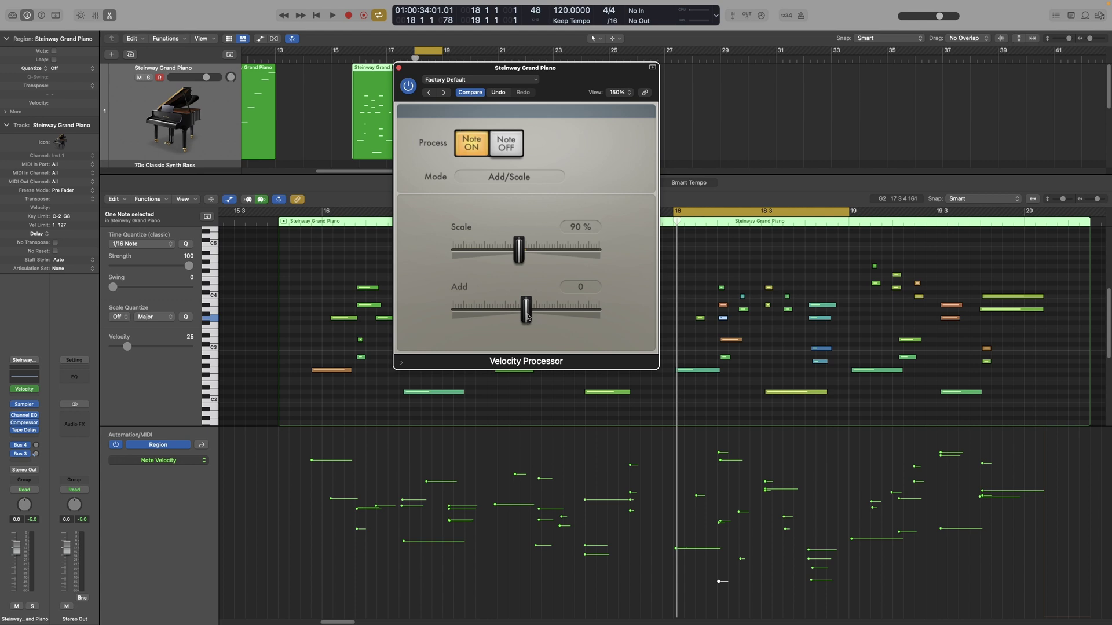
- Set the Add amount to 15 after trying -126 and resetting it to 0
left_click_drag(527, 313, 456, 314)
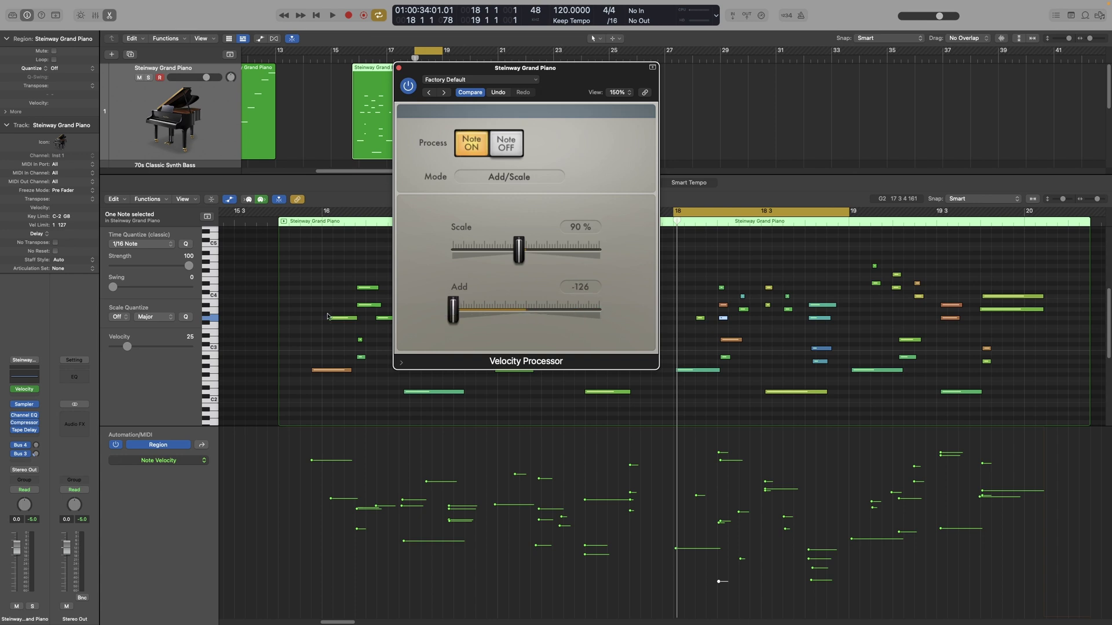
left_click(456, 314, "alt")
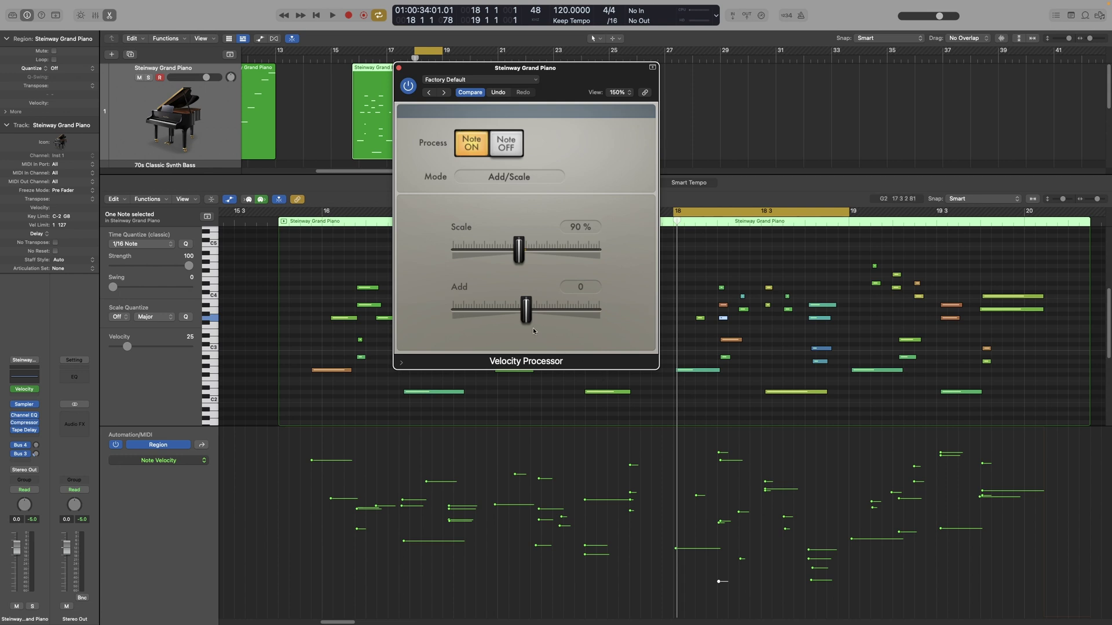
double_click(582, 288)
type("15")
key("Return")
- Reveal the Velocity Processor's extra settings and raise Note Range Min to 89
left_click(402, 364)
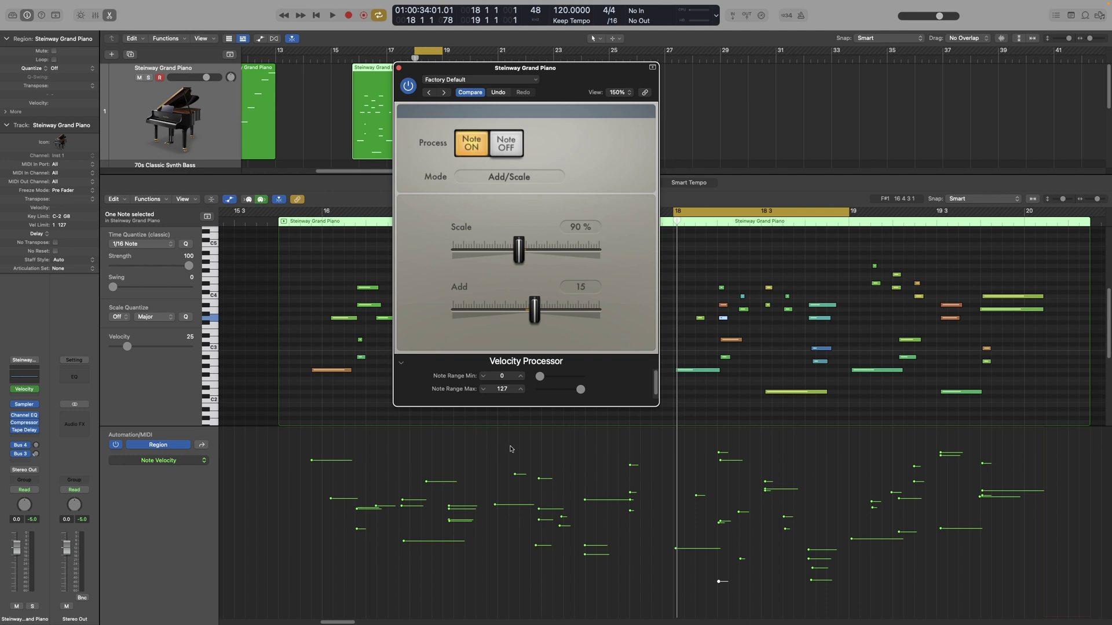
mouse_move(539, 377)
left_mouse_down()
mouse_move(568, 376)
mouse_move(562, 393)
mouse_move(546, 393)
left_mouse_up()
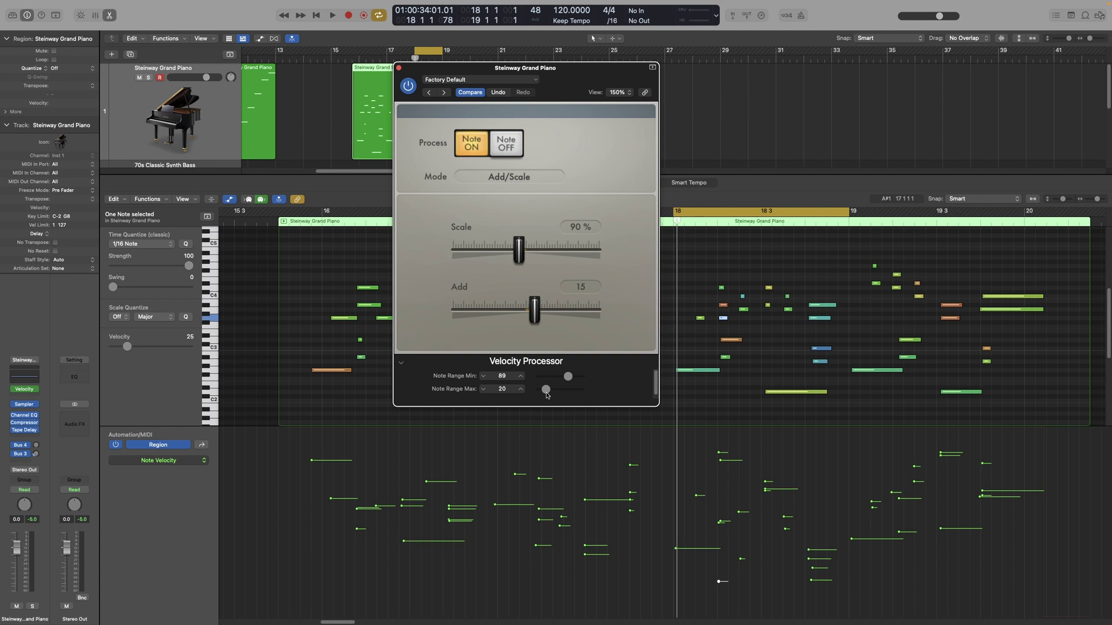